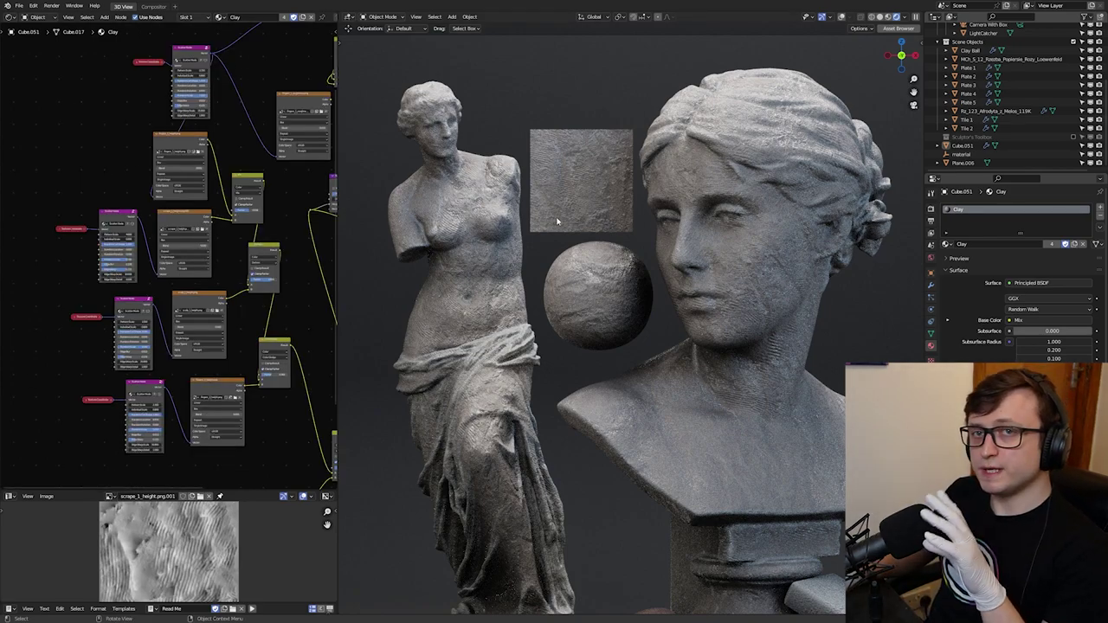
Circle the fingers_2, scalp_1 and scrape_1 height image nodes with annotation strokes and turn on the viewport overlays
middle_click_drag(247, 277, 235, 236)
scroll(227, 259, "up", 1)
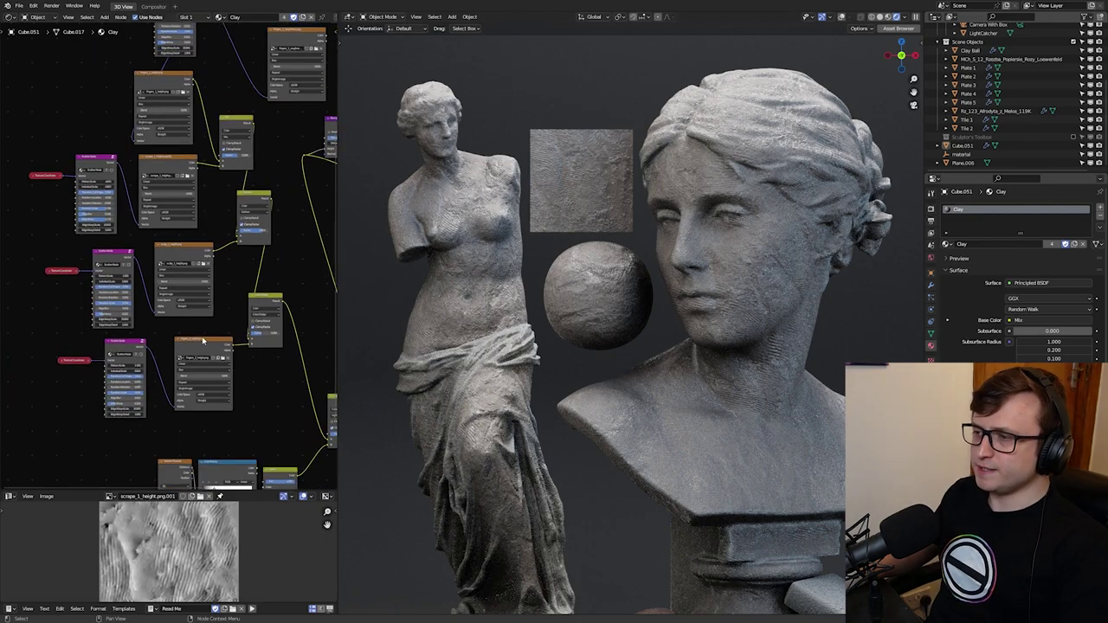
scroll(199, 318, "up", 2)
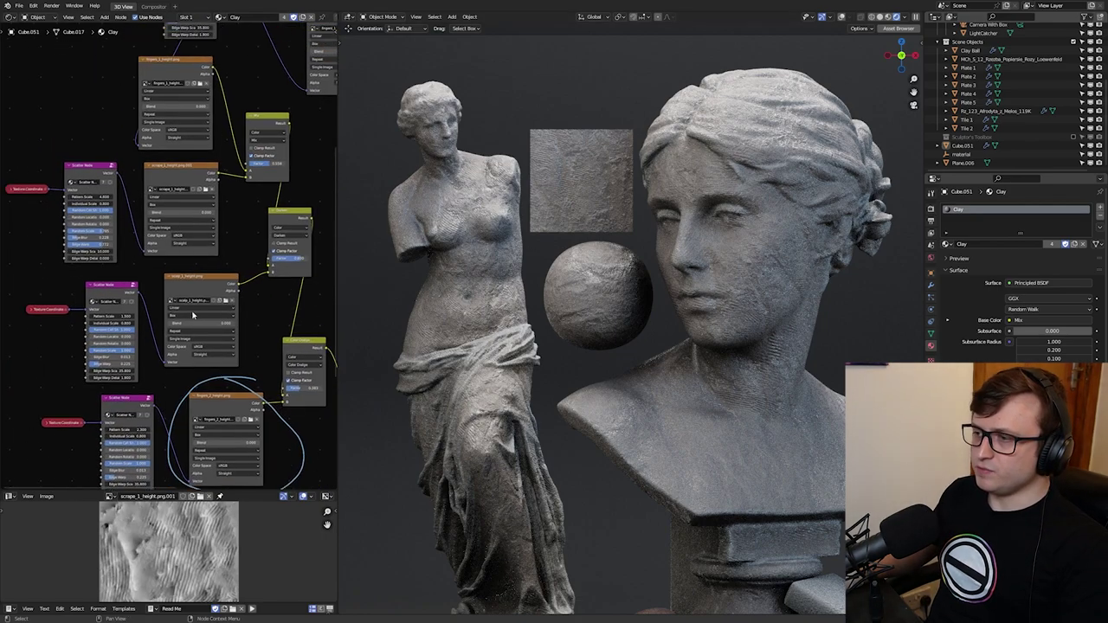
scroll(190, 243, "up", 5)
mouse_move(211, 315)
middle_mouse_down()
mouse_move(191, 243)
mouse_move(163, 316)
middle_mouse_up()
mouse_move(209, 226)
left_mouse_down()
mouse_move(162, 364)
mouse_move(174, 208)
left_mouse_up()
middle_click_drag(145, 110, 176, 276)
mouse_move(120, 291)
left_mouse_down()
mouse_move(175, 217)
mouse_move(121, 230)
left_mouse_up()
key("shift+alt+z")
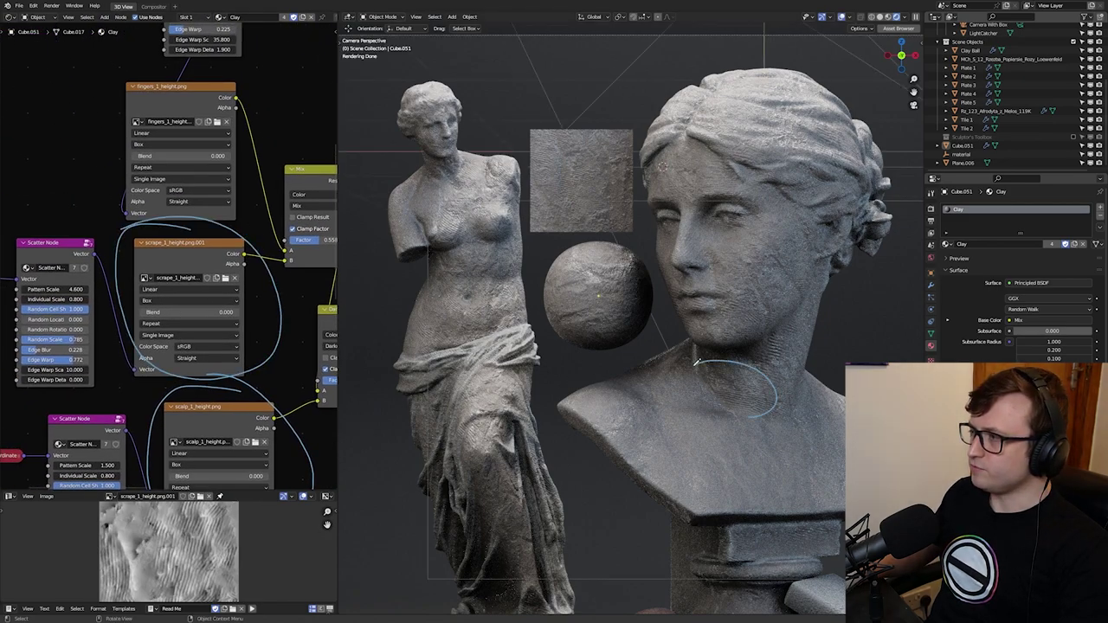
Mark the Mix, Darken and Color Dodge nodes that combine the height images with annotation strokes
scroll(177, 107, "down", 3)
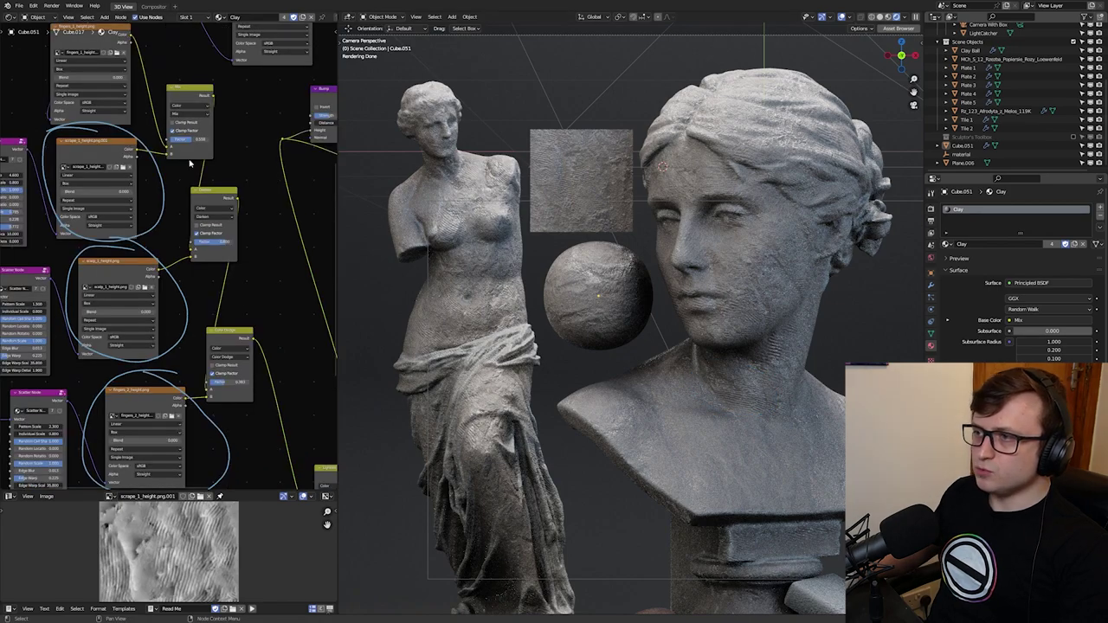
scroll(189, 158, "up", 1)
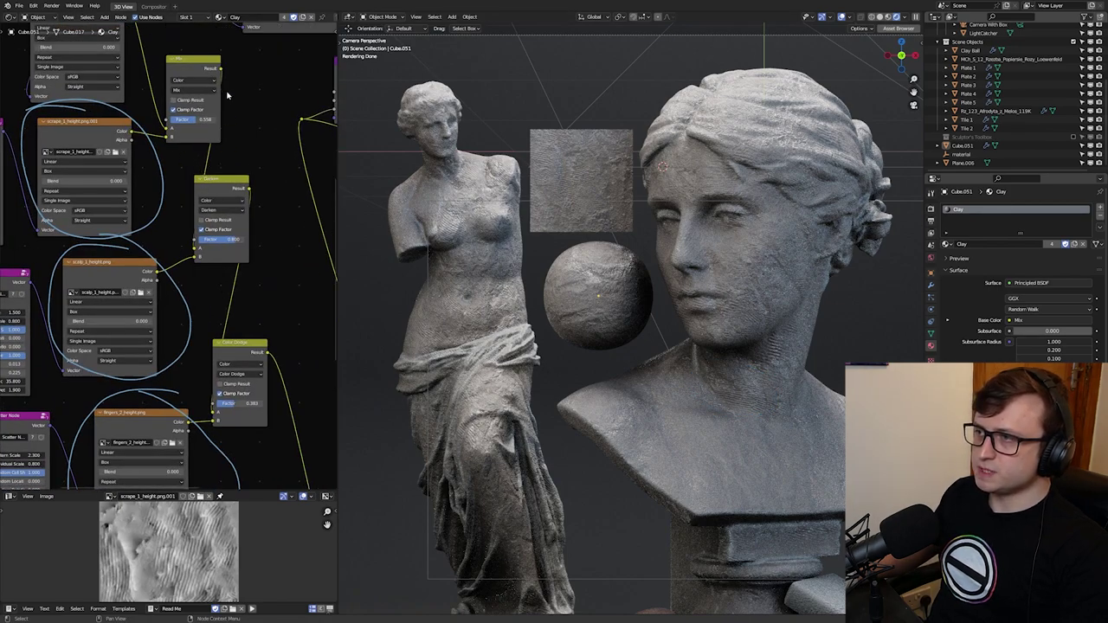
mouse_move(196, 216)
left_mouse_down()
mouse_move(229, 289)
mouse_move(244, 370)
left_mouse_up()
left_click_drag(190, 372, 180, 379)
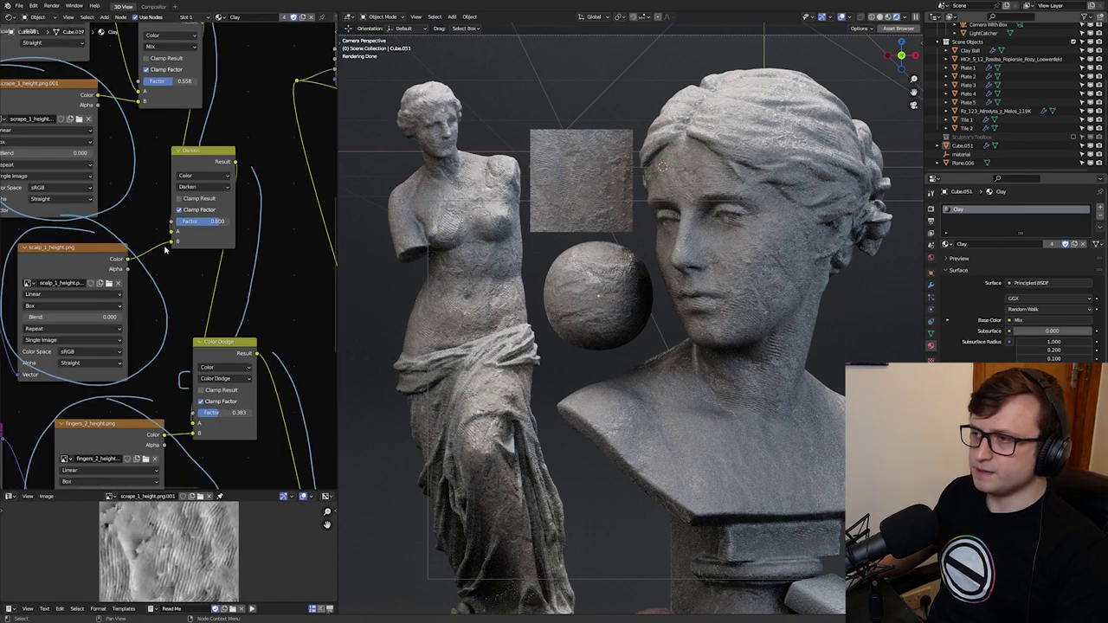
middle_click_drag(169, 186, 217, 229)
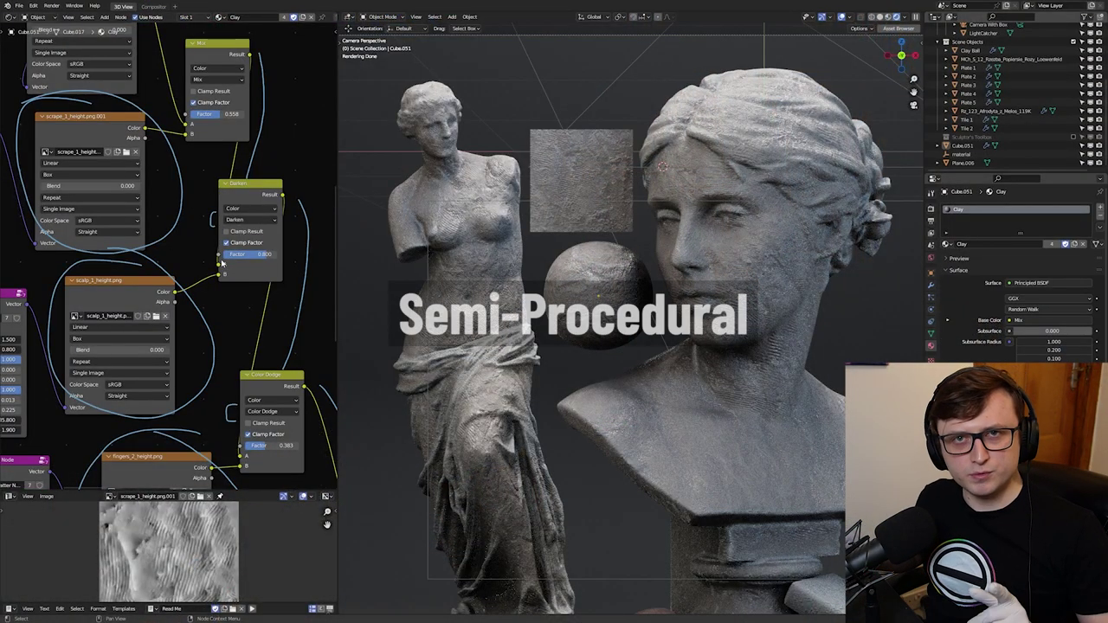
Nudge the Scatter Node feeding scrape_1_height.png.001 slightly upward and deselect it
middle_click_drag(86, 244, 146, 219)
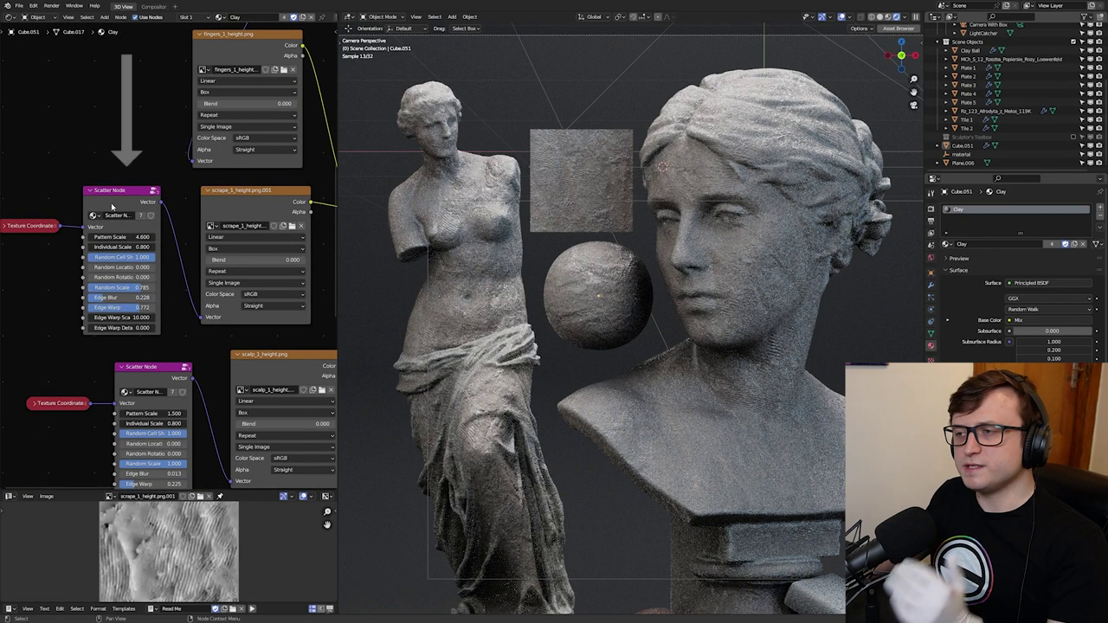
left_click_drag(110, 202, 117, 189)
left_click(83, 201)
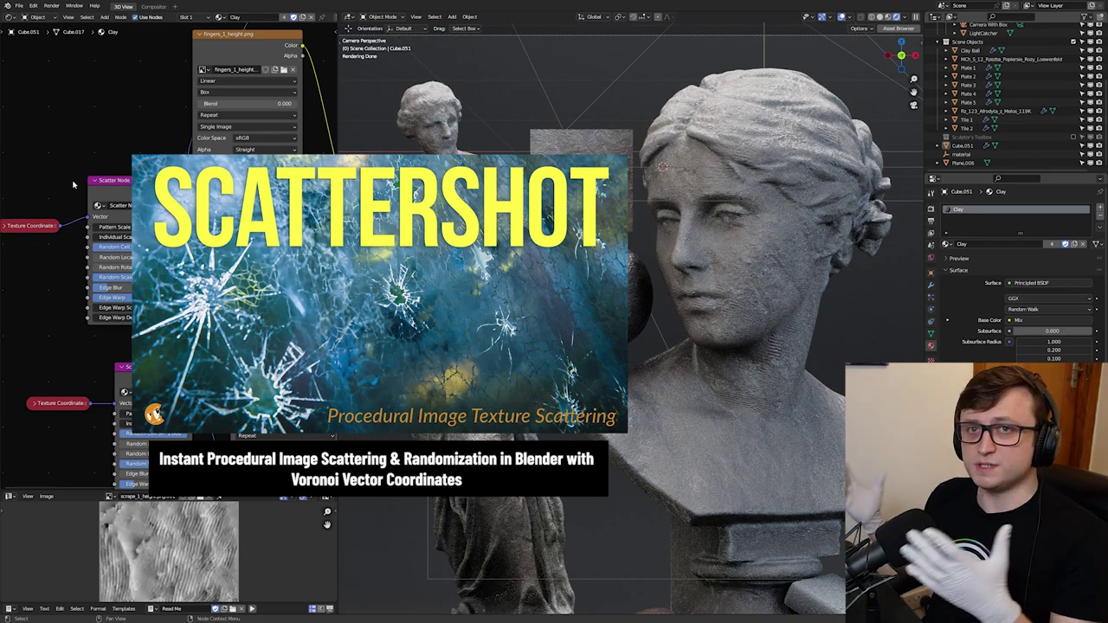
Maximize the shader editor and examine how one Scatter Node drives the fingers_1 color, roughness and height image nodes
scroll(138, 190, "down", 4)
middle_click_drag(138, 191, 87, 343)
middle_click_drag(232, 276, 125, 249)
key("ctrl+space")
scroll(402, 441, "up", 1)
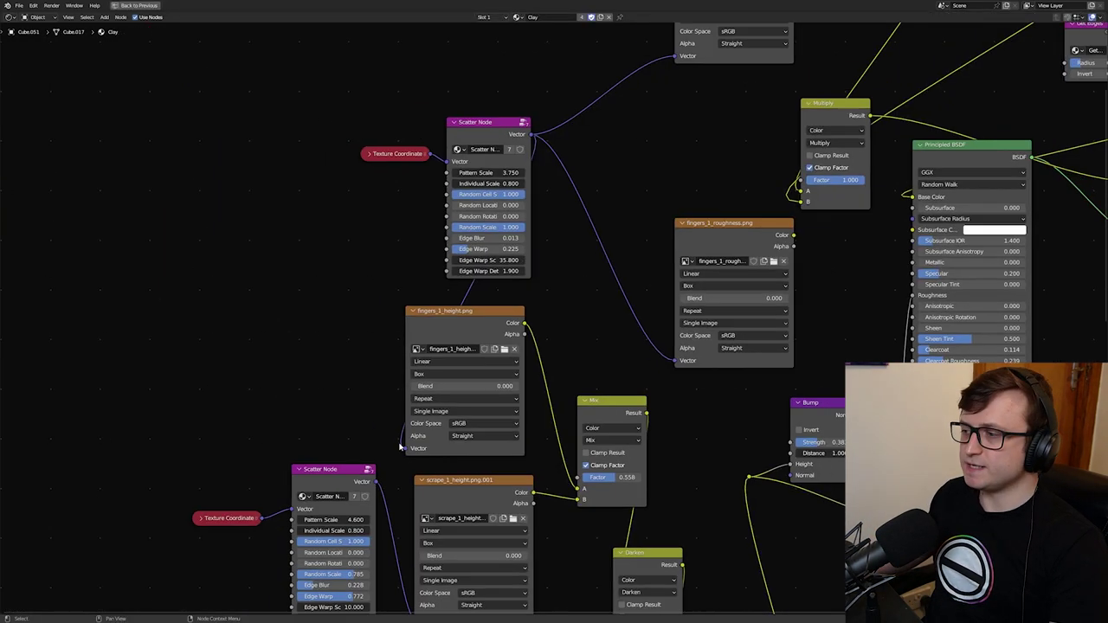
left_click_drag(484, 123, 489, 118)
middle_click_drag(316, 410, 343, 218)
left_click_drag(360, 277, 363, 276)
middle_click_drag(407, 476, 415, 324)
left_click_drag(419, 328, 417, 325)
middle_click_drag(419, 308, 413, 315)
scroll(412, 316, "up", 1)
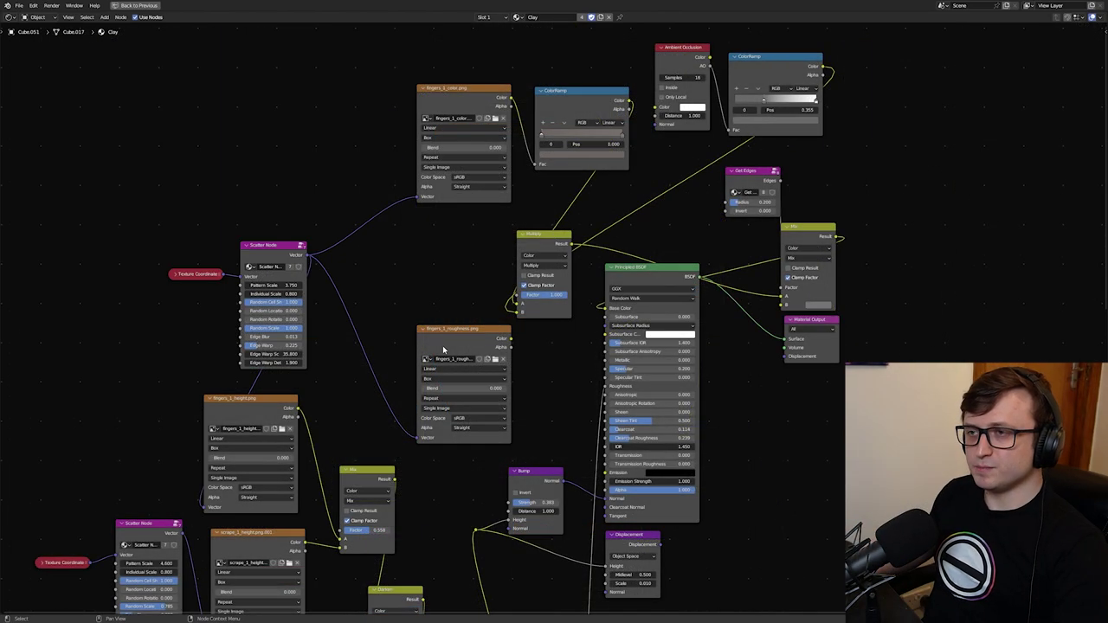
Move the fingers_1_roughness.png node a little closer to the Scatter Node that drives it
middle_click_drag(447, 407, 449, 381)
left_click_drag(474, 324, 397, 233)
key("ctrl+z")
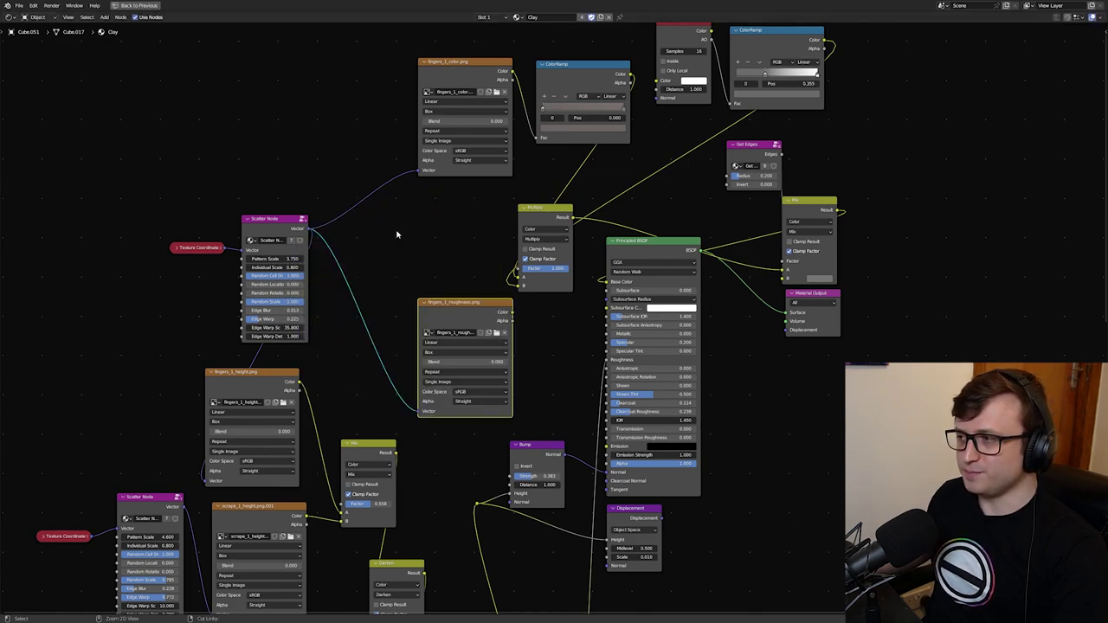
left_click_drag(447, 304, 404, 297)
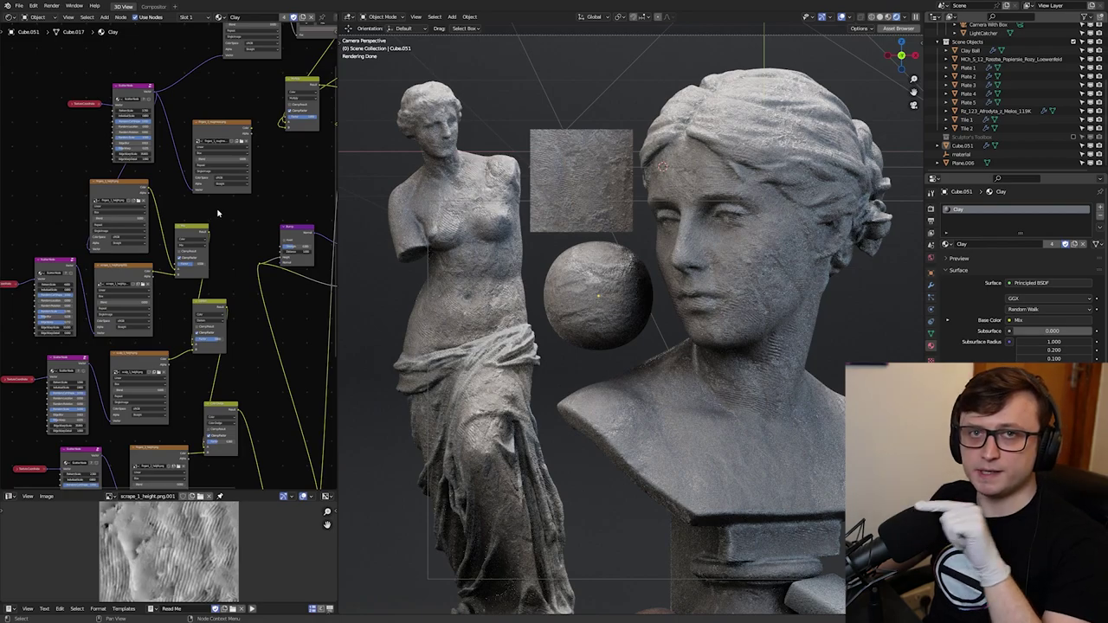
Cut the link going into the Principled BSDF's Base Color so the clay shows a plain color
middle_click_drag(222, 208, 190, 95)
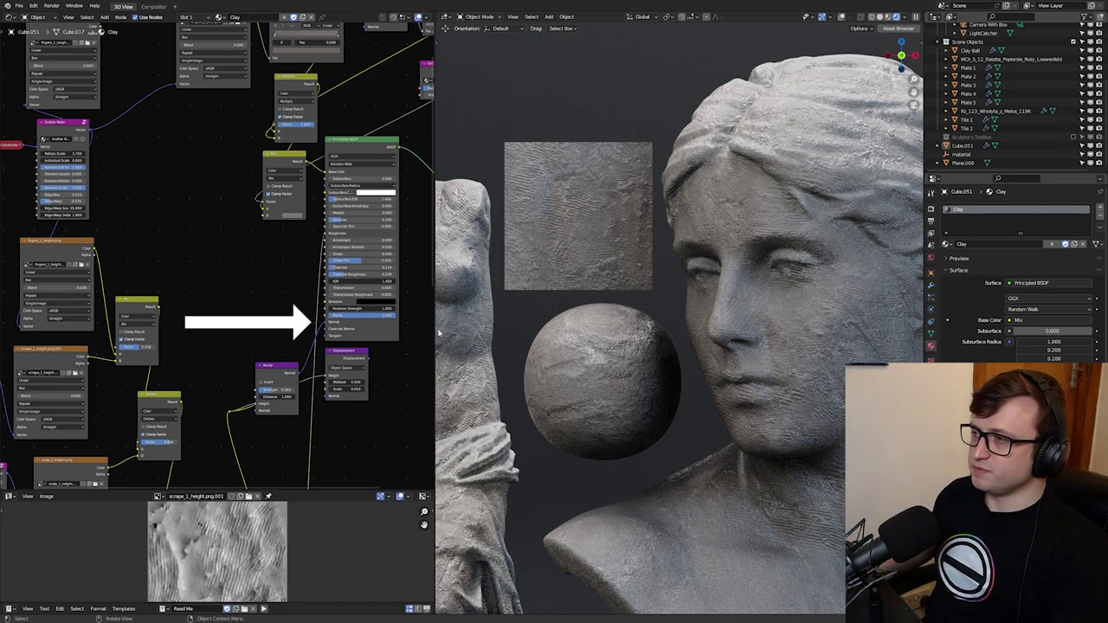
left_click_drag(325, 173, 317, 192)
scroll(333, 299, "up", 4)
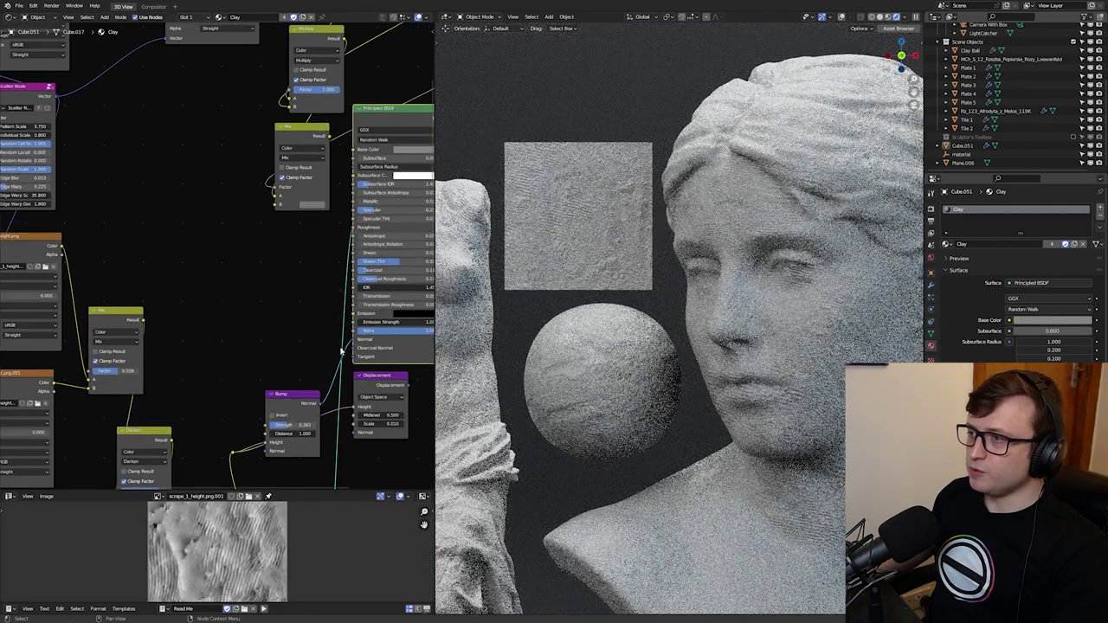
middle_click_drag(339, 355, 267, 337)
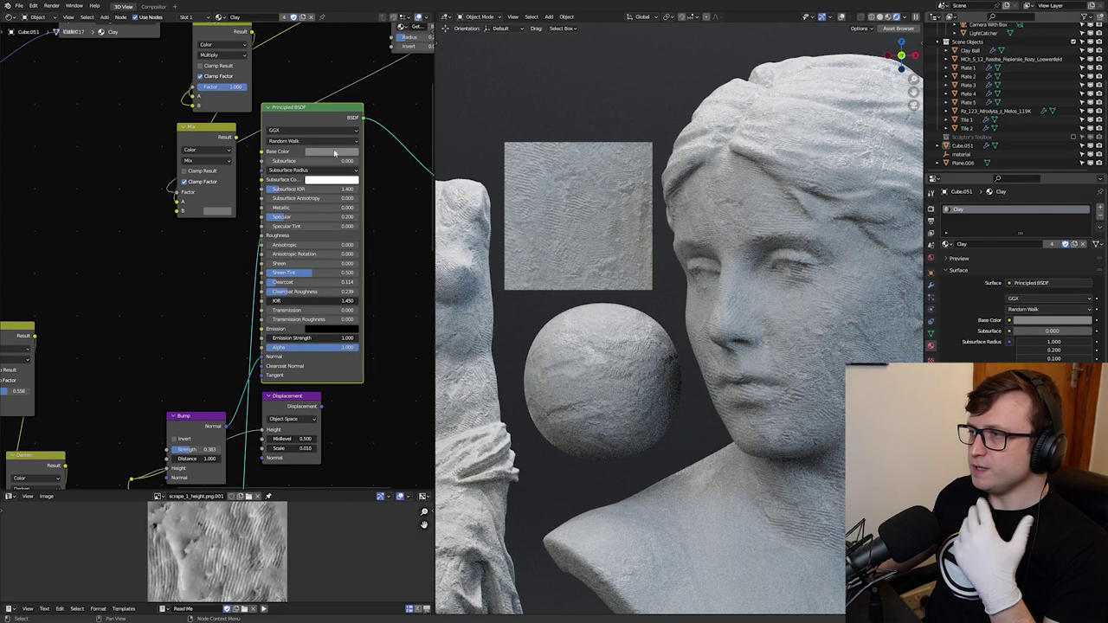
Try a pure white Base Color on the Principled BSDF and restore the gray one
left_click(324, 156)
left_click_drag(344, 71, 336, 75)
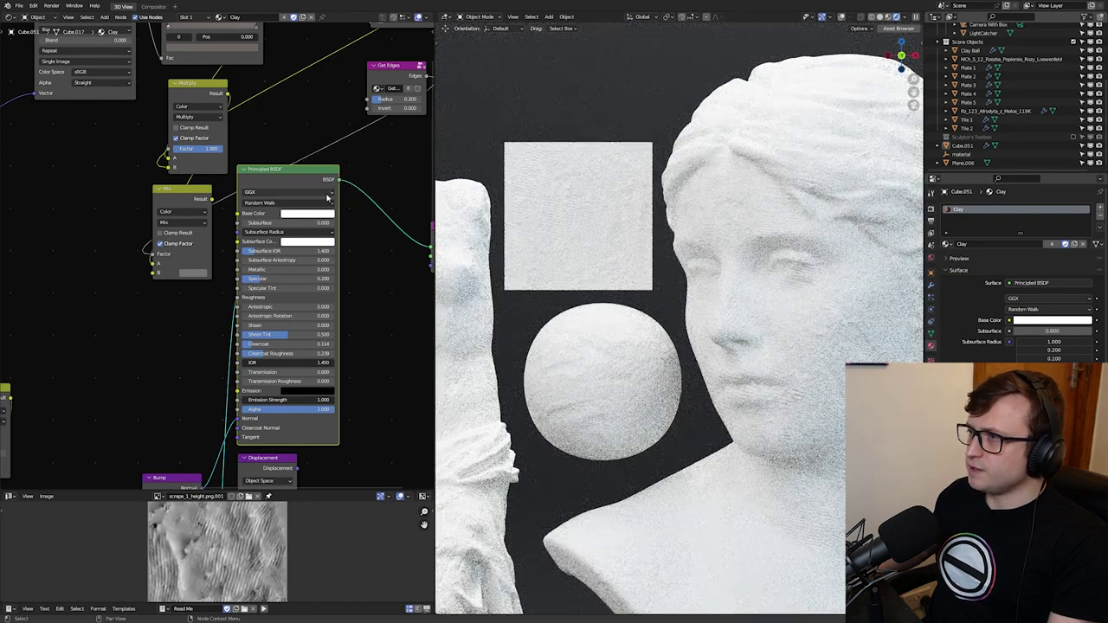
left_click(325, 216)
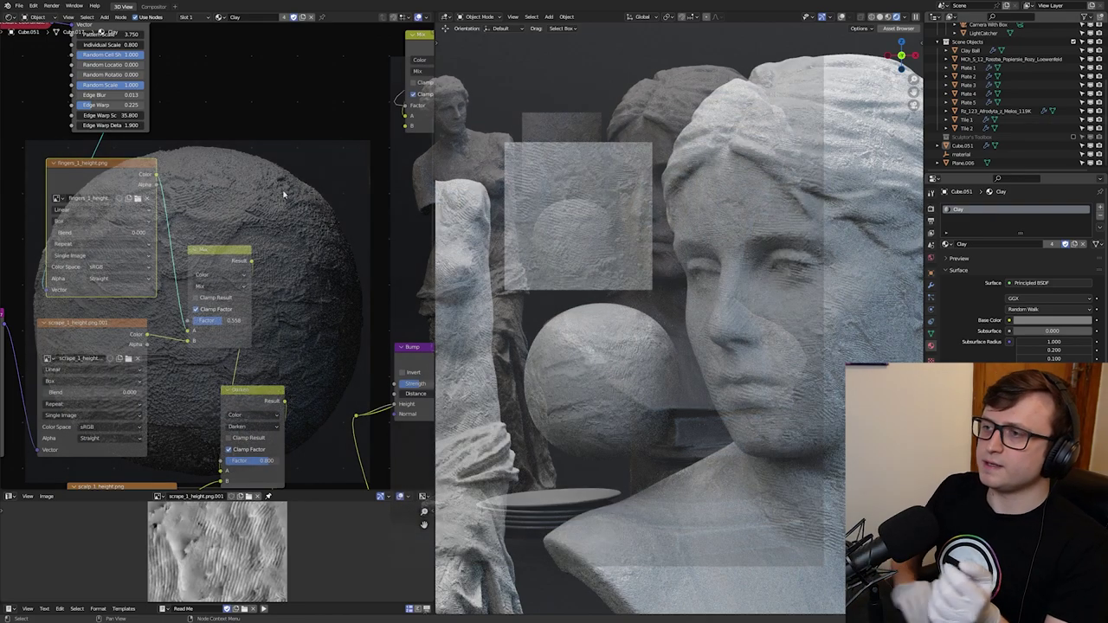
Connect the fingers_1_height.png Color output to the Principled BSDF's Base Color
middle_click_drag(283, 232, 193, 326)
mouse_move(79, 292)
middle_mouse_down()
mouse_move(118, 277)
mouse_move(81, 289)
middle_mouse_up()
left_click_drag(71, 263, 385, 159)
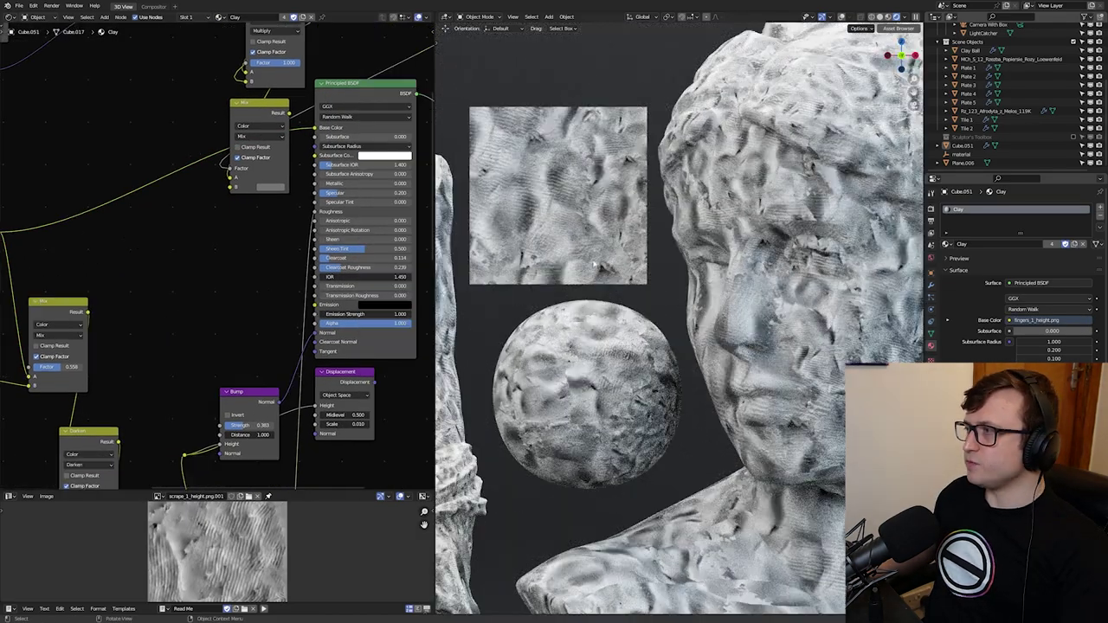
Disconnect the Bump node from the Principled BSDF's Normal input and inspect the fingers height pattern up close on the square tile
scroll(593, 271, "down", 2)
middle_click_drag(590, 293, 655, 264, "shift")
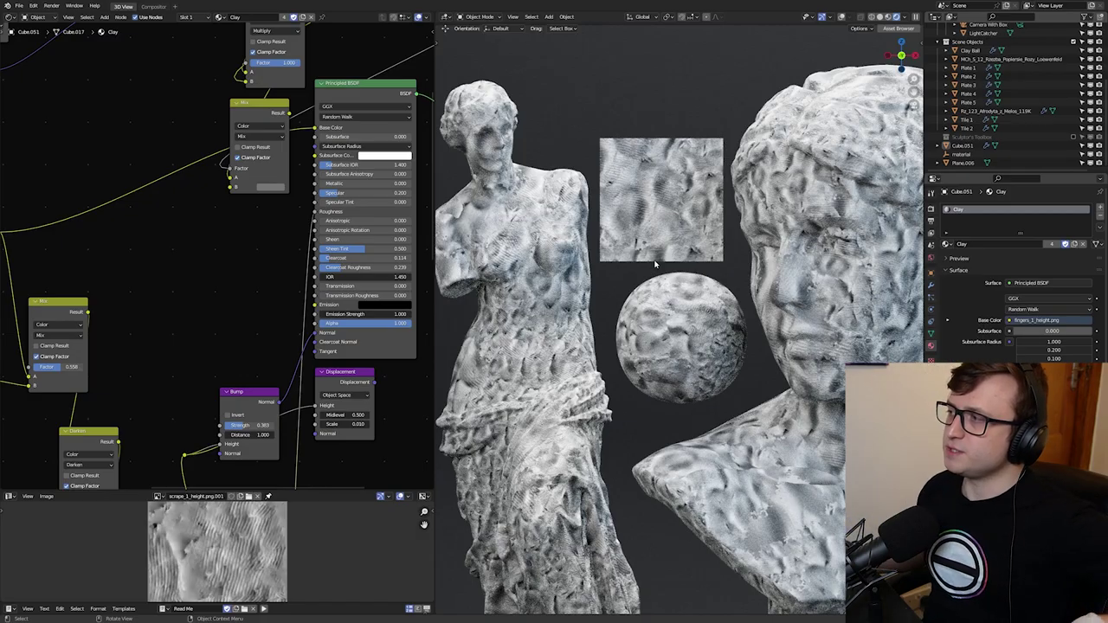
scroll(630, 197, "up", 8)
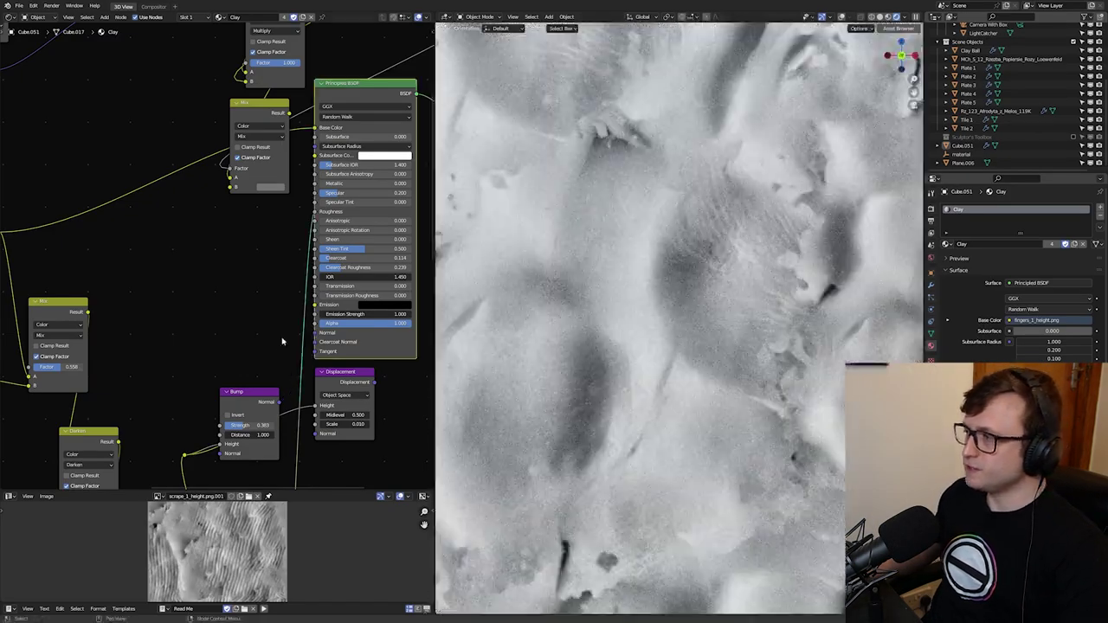
scroll(273, 362, "down", 1)
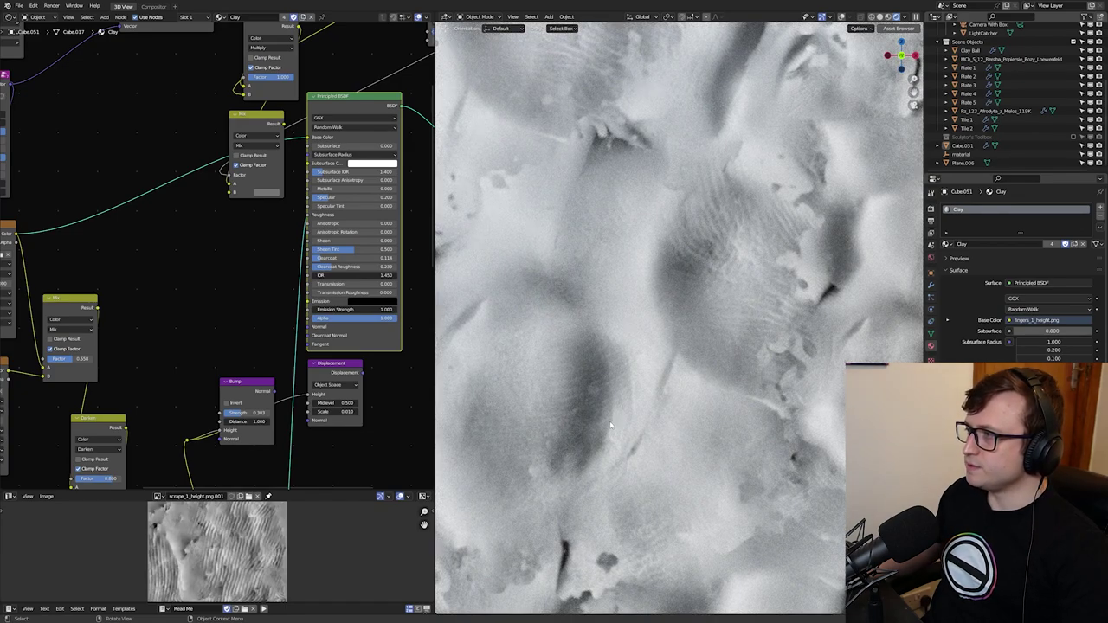
middle_click_drag(618, 423, 686, 437)
Set Edge Warp to 0.000 on the Scatter Node driving the fingers_1 images
middle_click_drag(39, 209, 334, 406)
scroll(317, 369, "up", 2)
scroll(317, 369, "up", 2)
middle_click_drag(317, 369, 247, 339)
left_click_drag(229, 386, 208, 386)
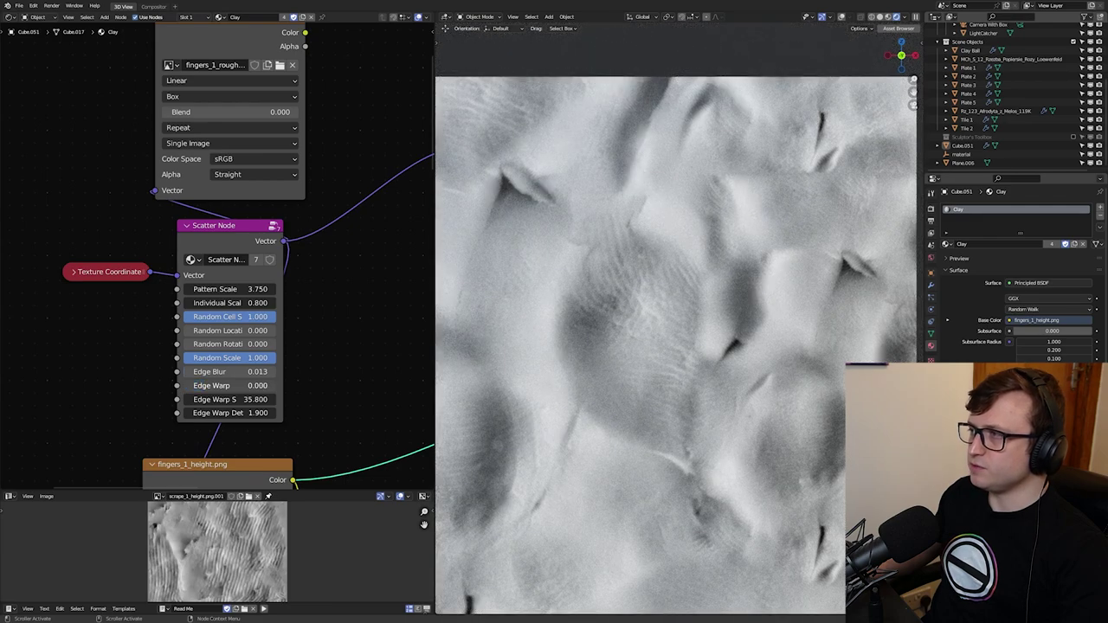
Set the same Scatter Node's Edge Blur to 0.034 and vary its Random Cell value, finishing at 1.000
scroll(628, 385, "down", 2)
middle_click_drag(628, 385, 673, 304, "shift")
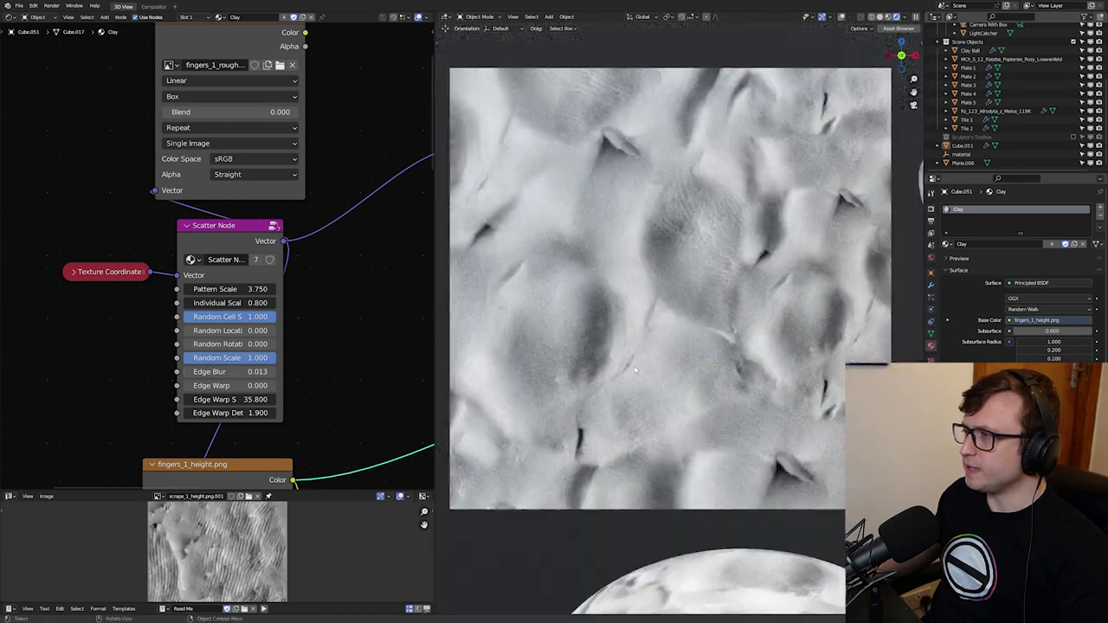
scroll(672, 304, "up", 1)
mouse_move(209, 371)
left_mouse_down()
mouse_move(241, 371)
mouse_move(185, 372)
mouse_move(217, 379)
left_mouse_up()
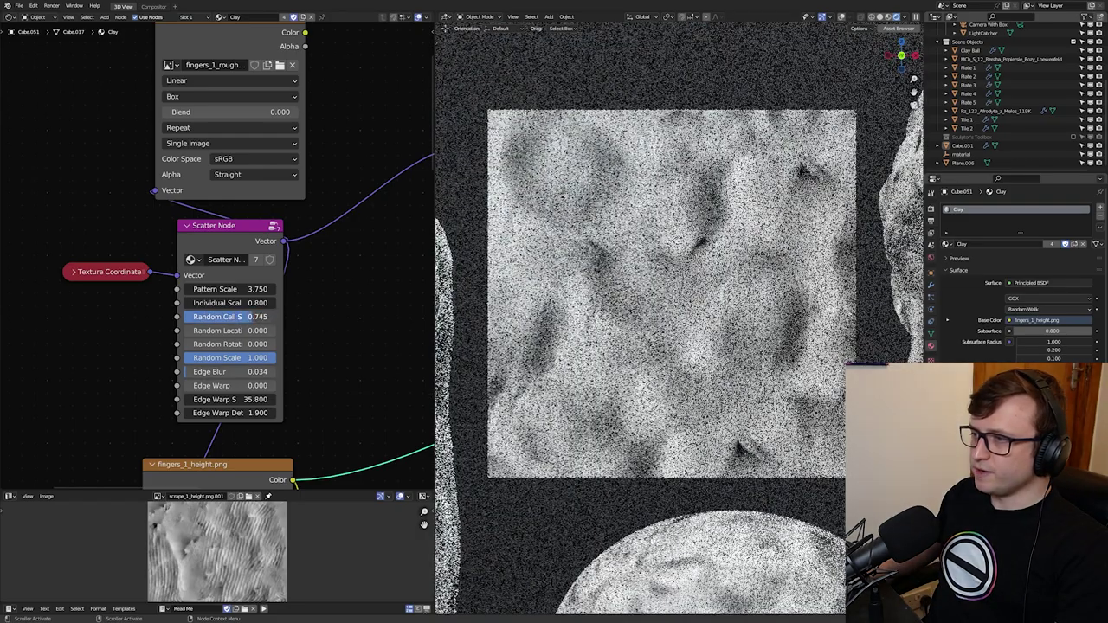
left_click_drag(215, 316, 269, 316)
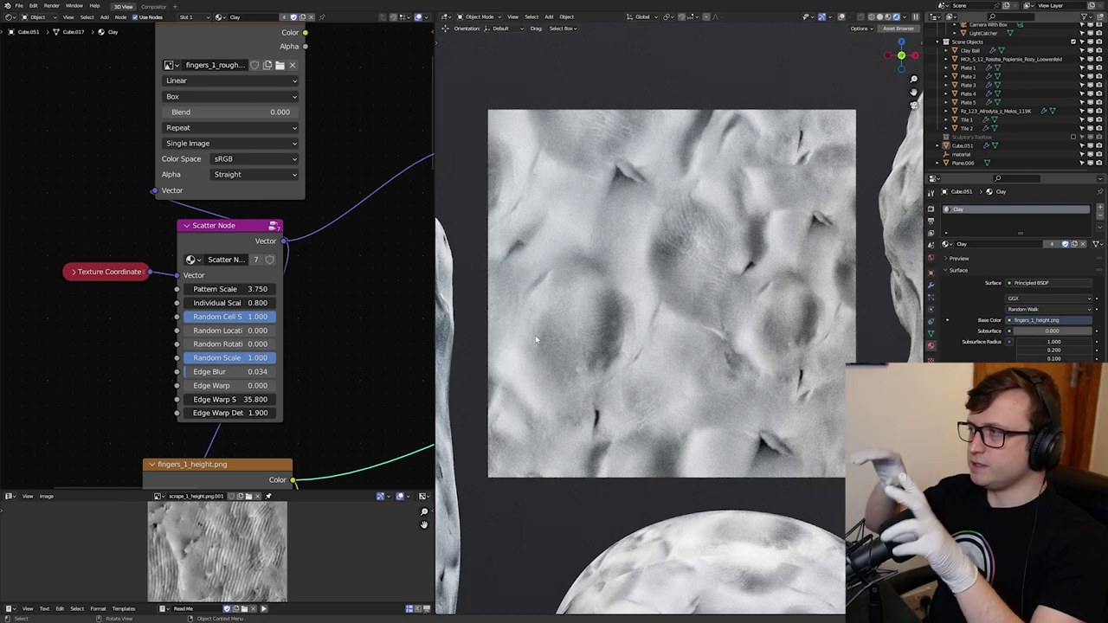
Connect the scrape_1_height.png.001 Color output to the Principled BSDF's Base Color to preview the scrape layer
scroll(104, 393, "down", 3)
left_click_drag(104, 393, 381, 175)
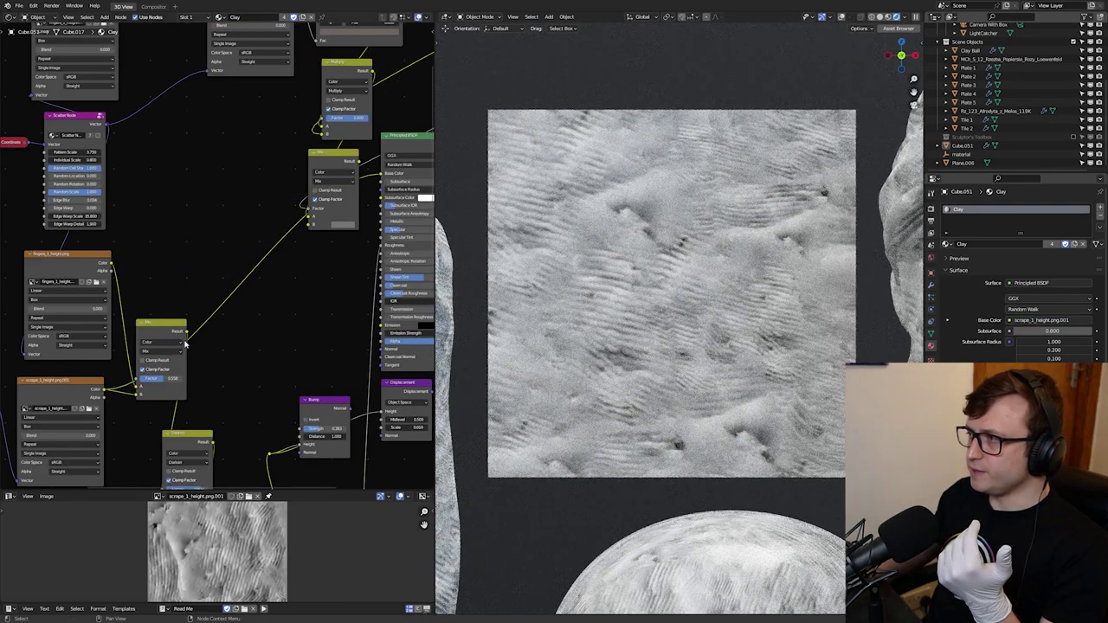
middle_click_drag(190, 337, 309, 256)
scroll(309, 255, "up", 4)
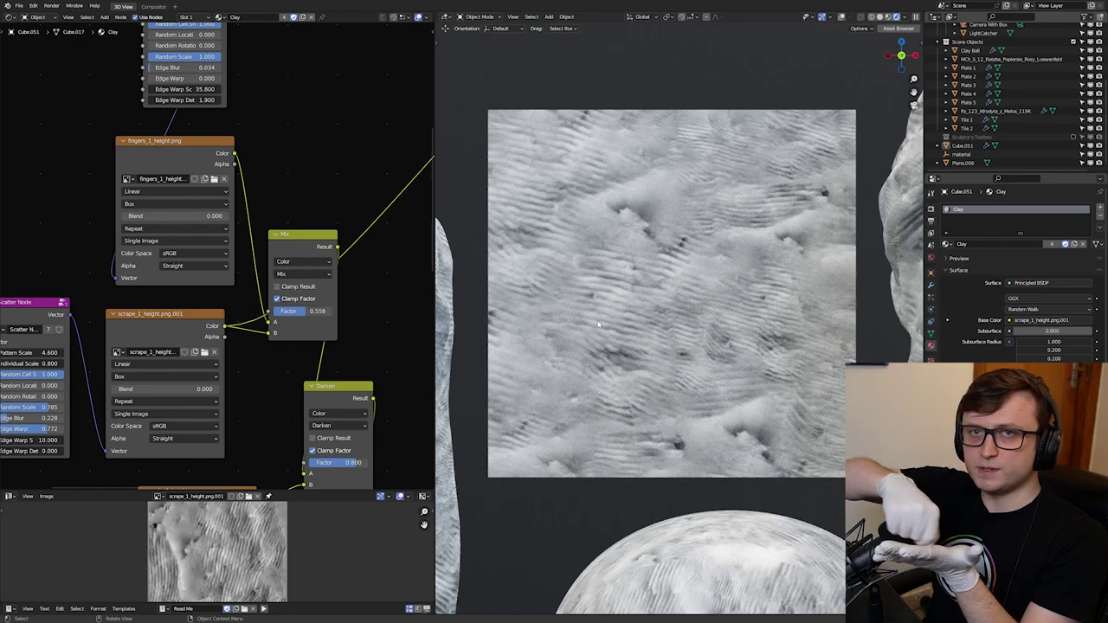
Connect the Result of the Mix node combining fingers and scrape to Base Color, and test its Factor, keeping 0.558
middle_click_drag(346, 258, 191, 326)
left_click_drag(182, 315, 405, 115)
middle_click_drag(195, 346, 288, 316)
scroll(227, 335, "up", 1)
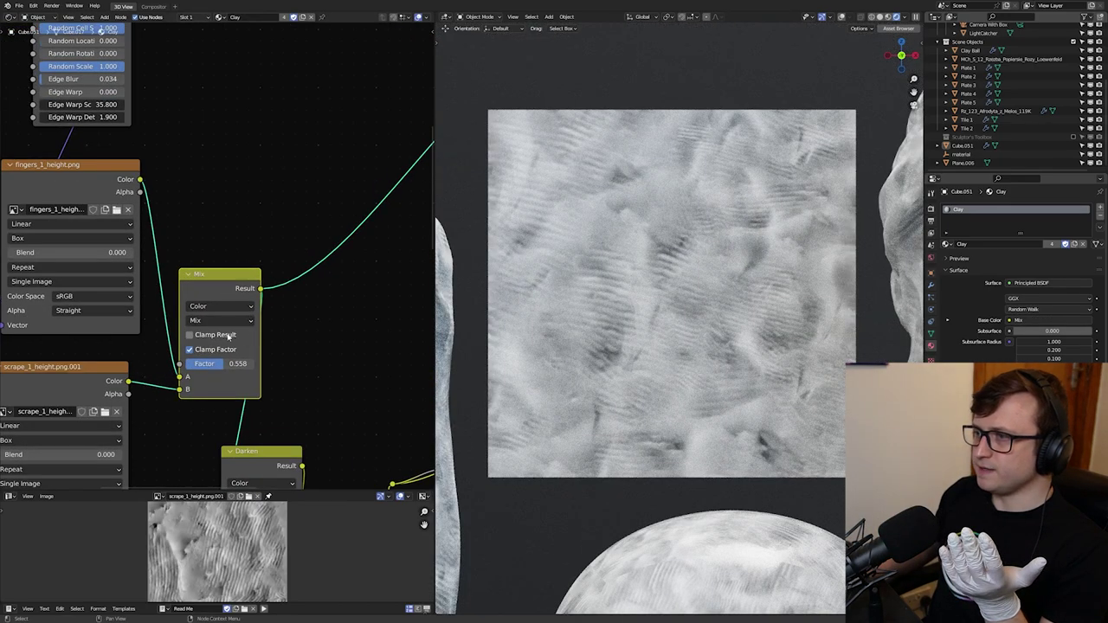
left_click_drag(231, 362, 193, 362)
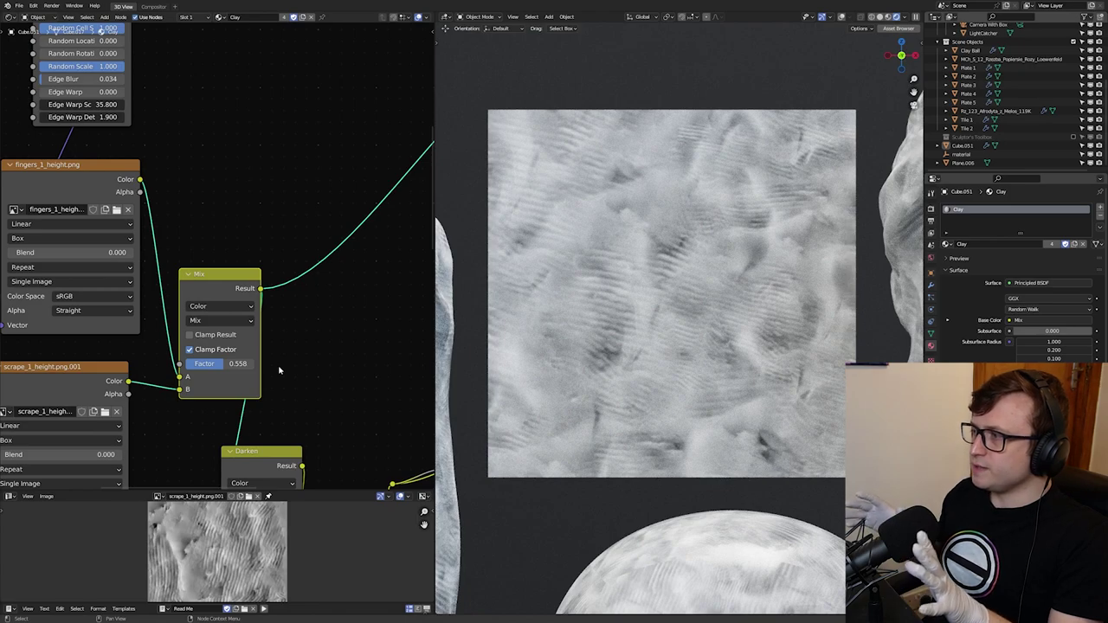
middle_click_drag(149, 431, 305, 348)
scroll(305, 348, "down", 1)
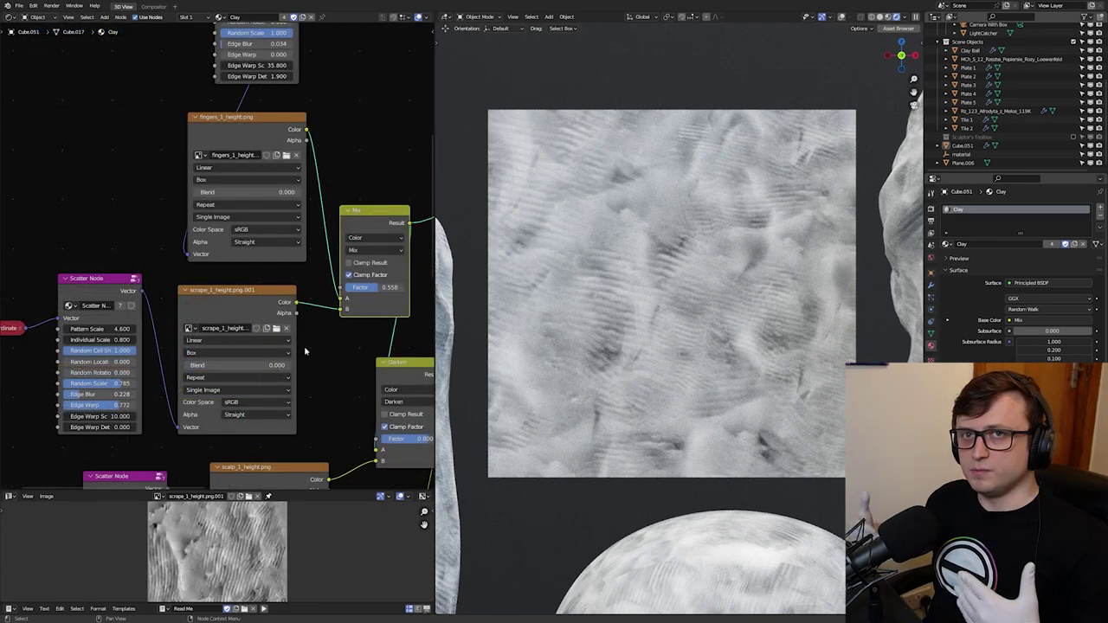
left_click(285, 353)
left_click(284, 355)
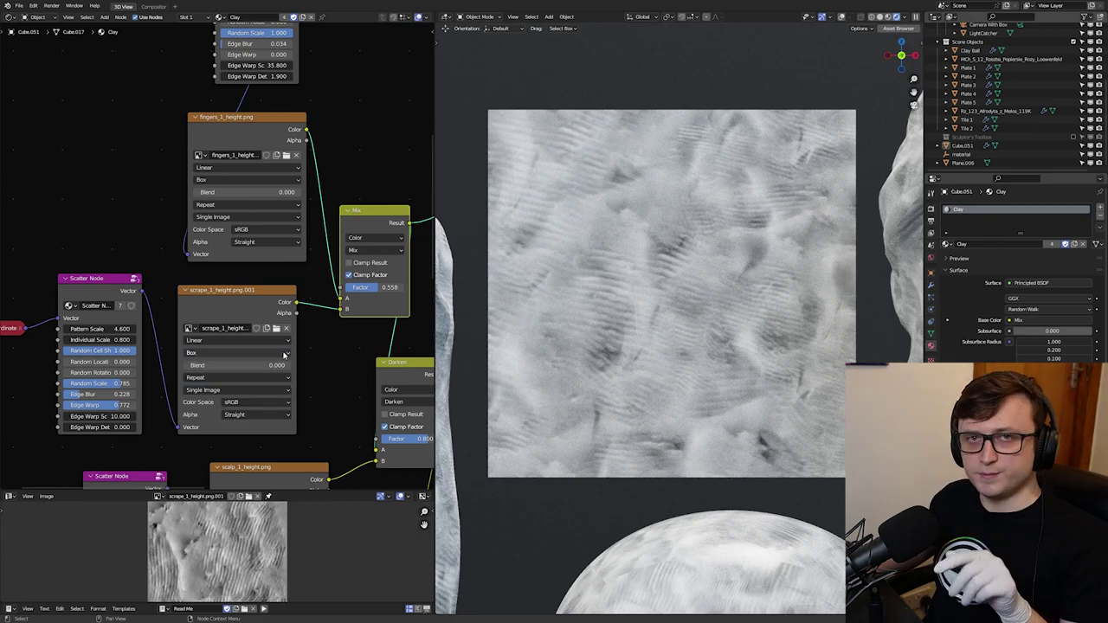
Connect the scalp_1_height.png Color output to Base Color and view the scalp layer on the statues, tile and sphere
middle_click_drag(343, 351, 172, 309)
scroll(160, 395, "down", 4)
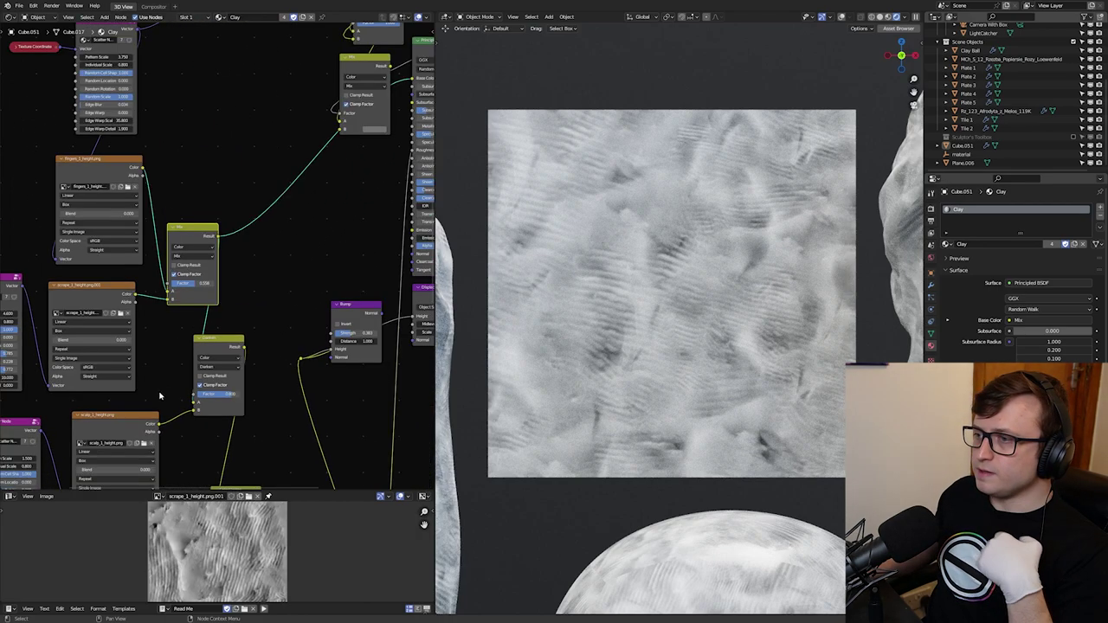
left_click_drag(159, 424, 412, 79)
middle_click_drag(230, 374, 320, 303)
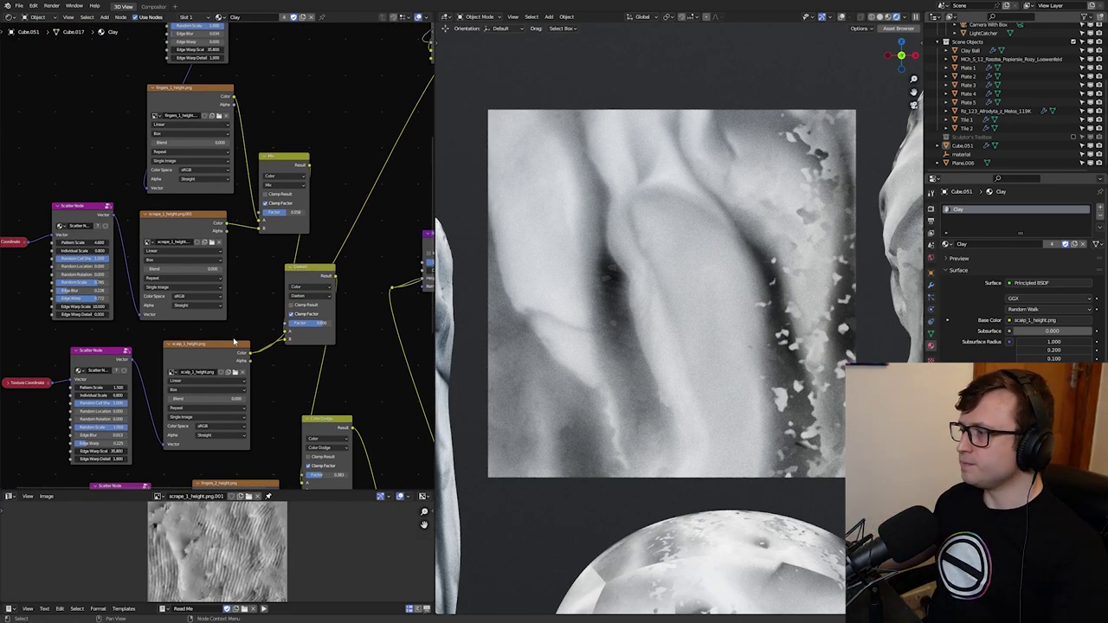
scroll(723, 243, "down", 5)
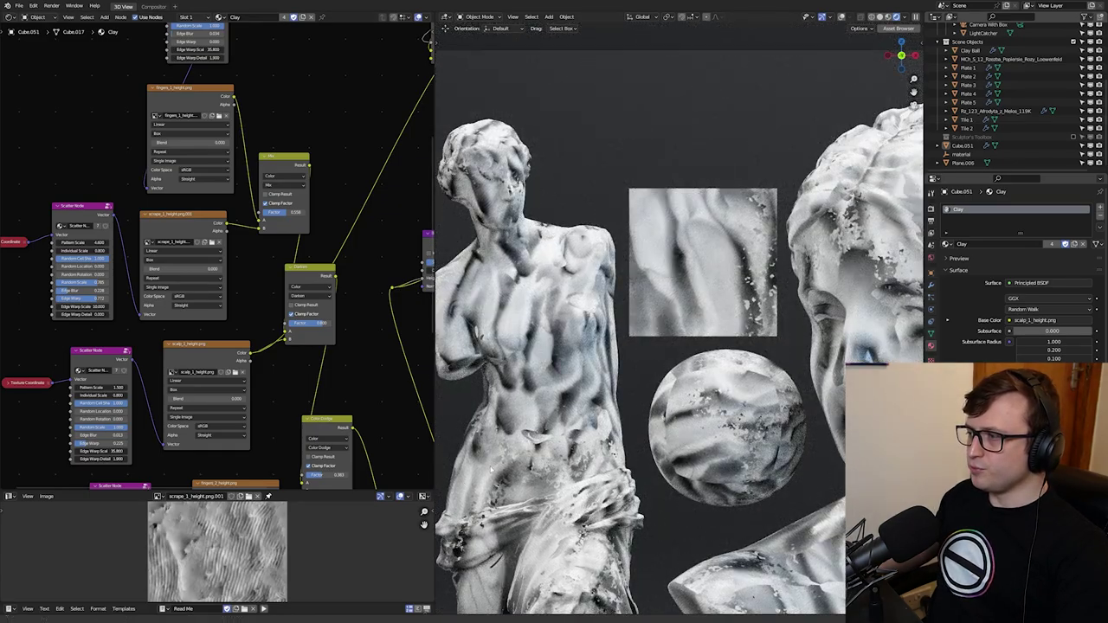
Try an Edge Warp of 0.000 on the scalp layer's Scatter Node and undo the change
middle_click_drag(480, 475, 641, 359, "shift")
scroll(641, 359, "up", 2)
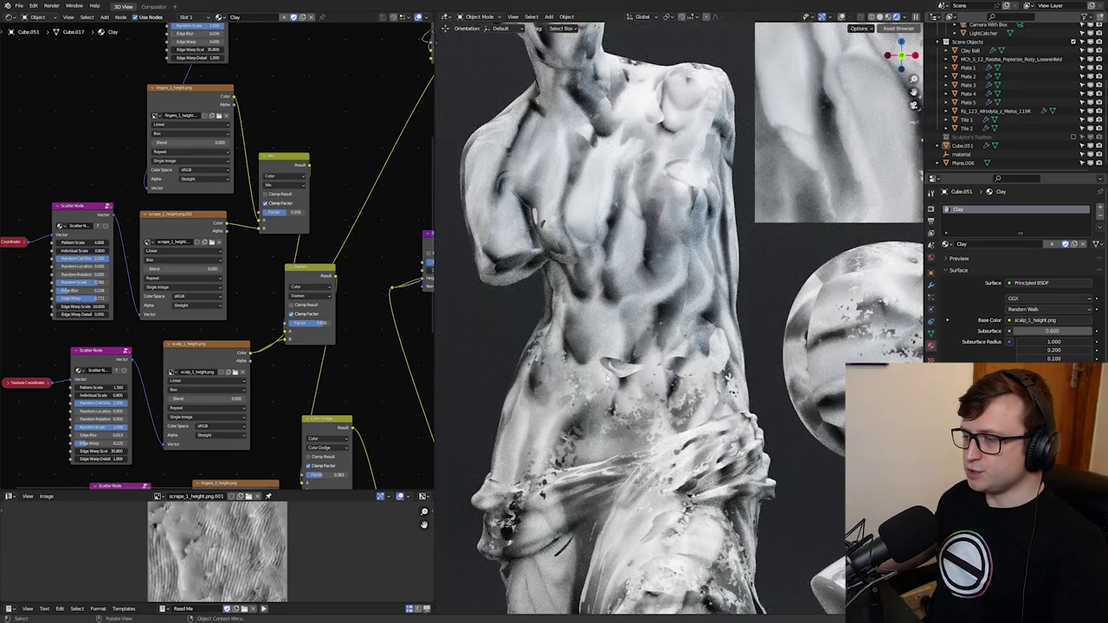
middle_click_drag(174, 393, 195, 340)
scroll(195, 340, "up", 3)
left_click_drag(102, 403, 69, 403)
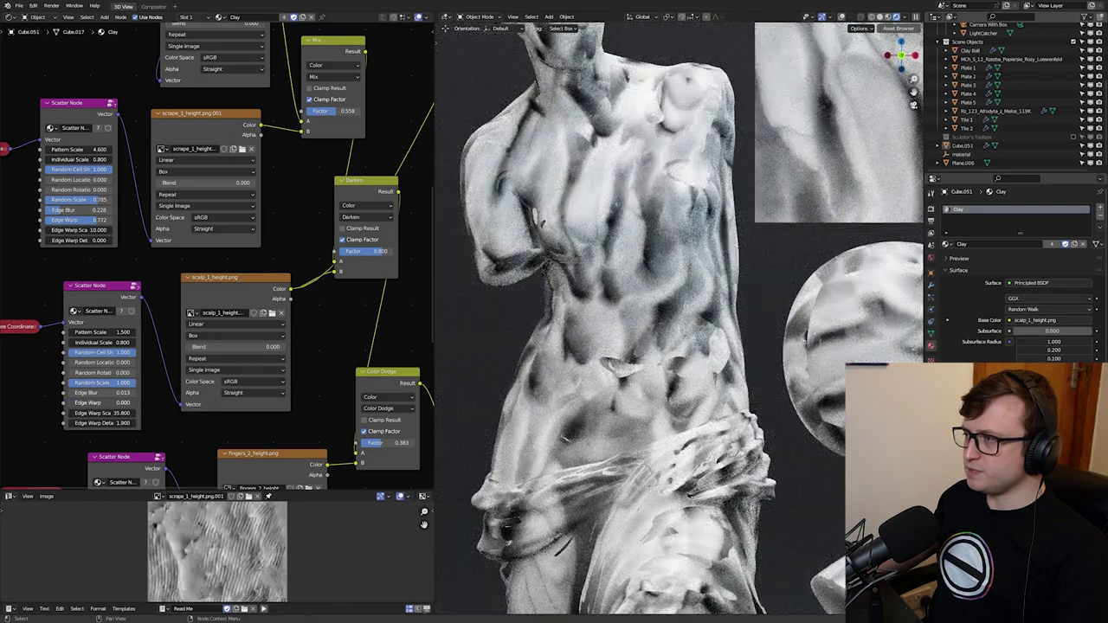
key("ctrl+z")
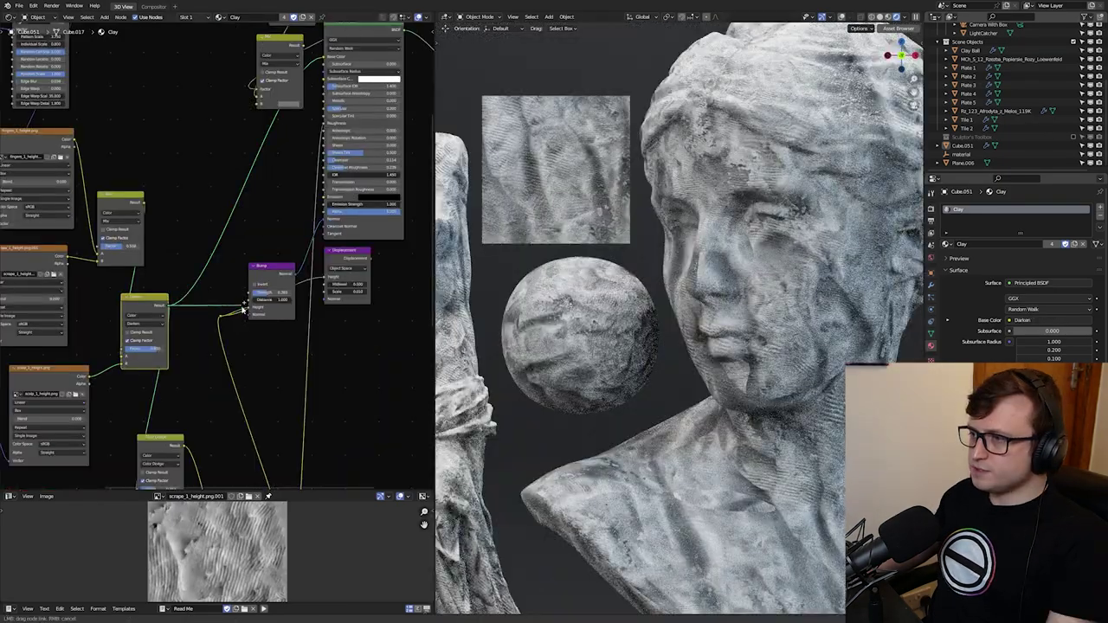
Connect the Darken node's Result to the Bump node's Height and disconnect it from the Principled BSDF's Base Color
left_click_drag(167, 303, 251, 303)
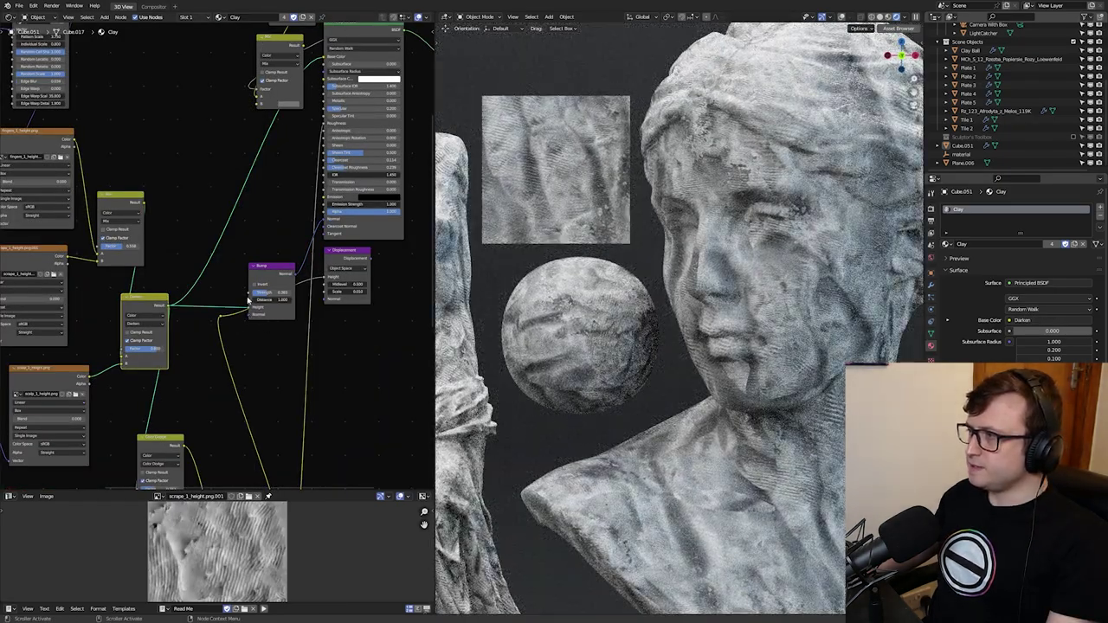
middle_click_drag(295, 154, 293, 205)
left_click_drag(323, 109, 264, 301)
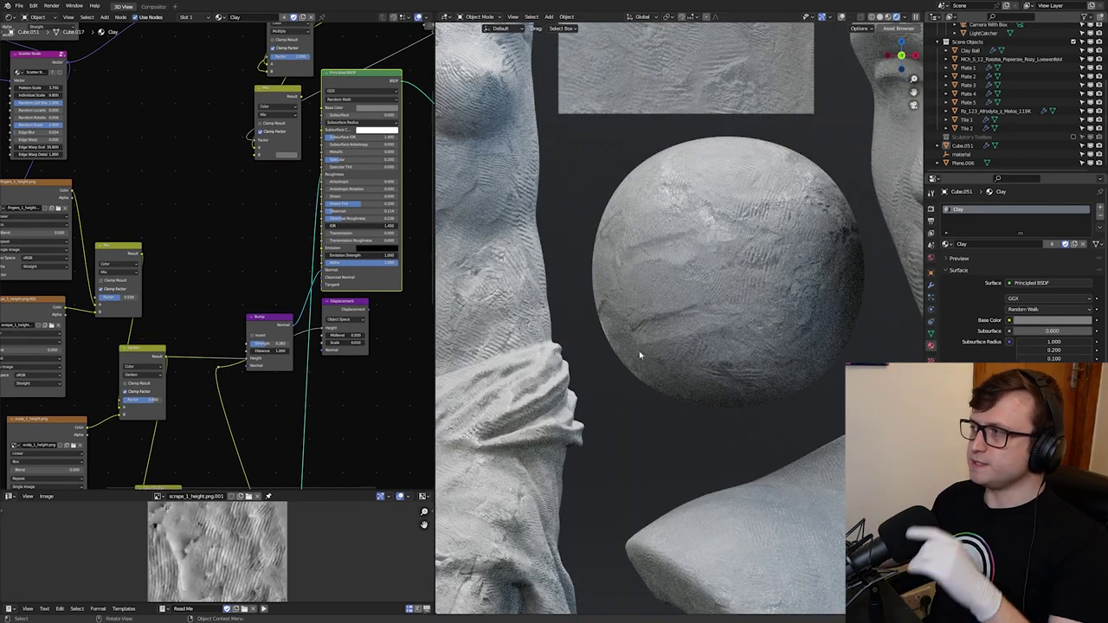
Test the Darken node's Factor at 0.000 and 1.000 to compare the scalp layer's bump strength on the sphere
middle_click_drag(186, 334, 341, 260)
scroll(342, 260, "up", 3)
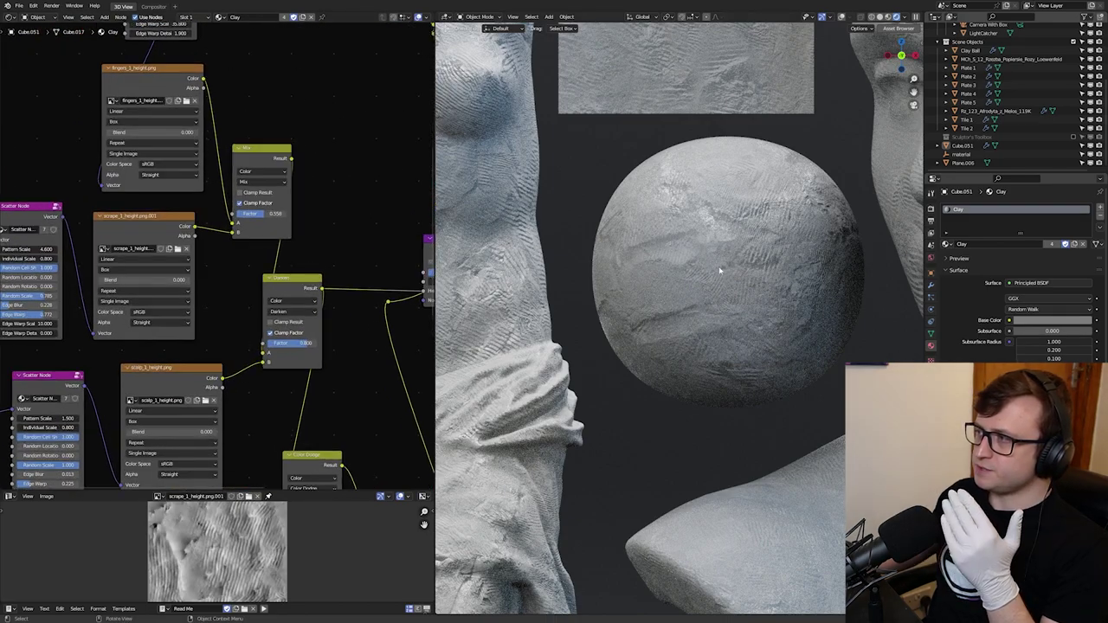
left_click_drag(302, 344, 393, 345)
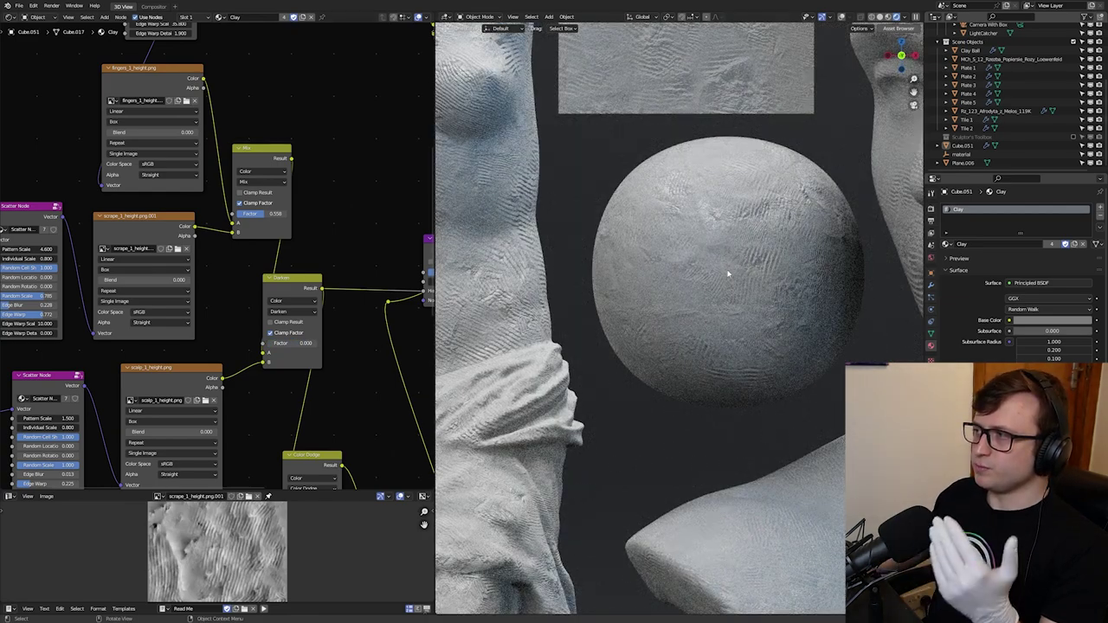
left_click_drag(271, 343, 322, 343)
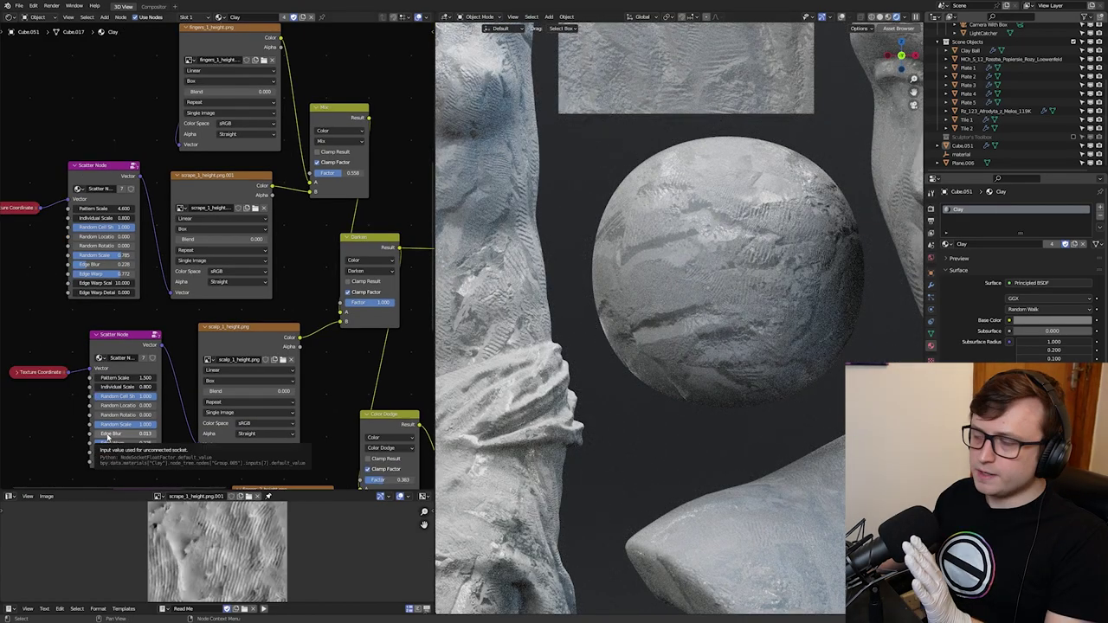
mouse_move(107, 434)
left_mouse_down()
mouse_move(120, 434)
mouse_move(109, 434)
left_mouse_up()
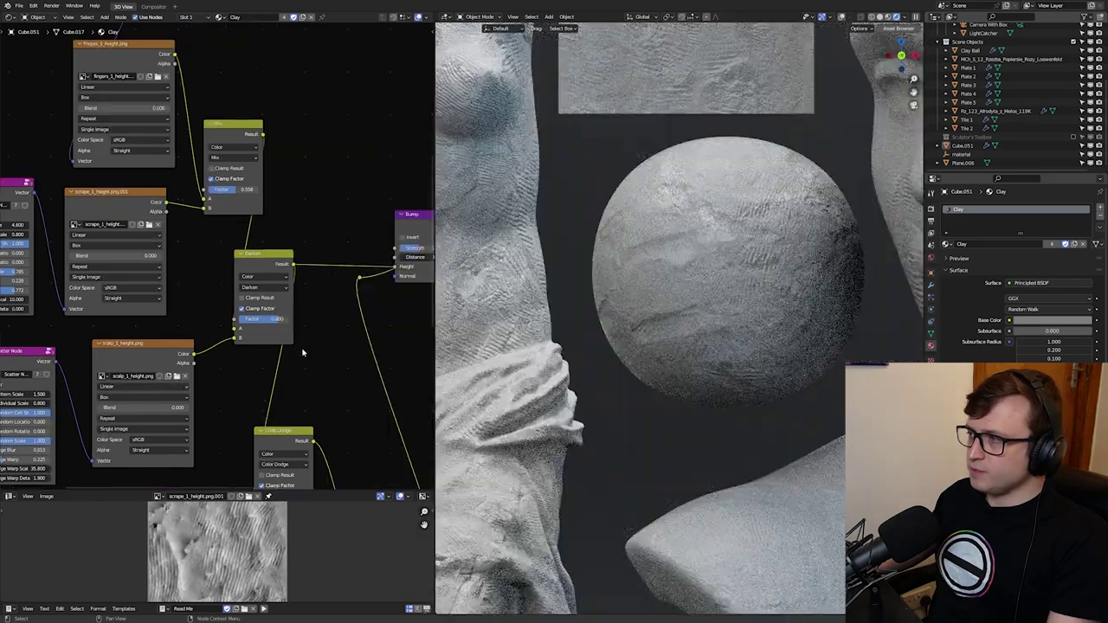
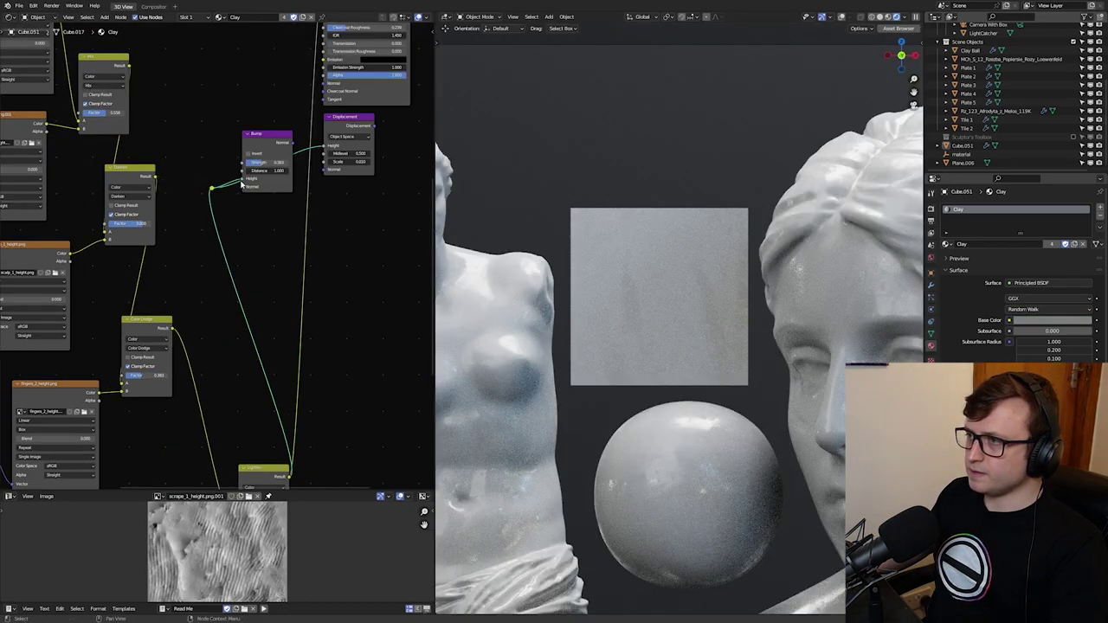
Examine the combined height layers through the Bump node on the statues, tile and sphere, and review their mixing nodes
middle_click_drag(311, 127, 292, 218)
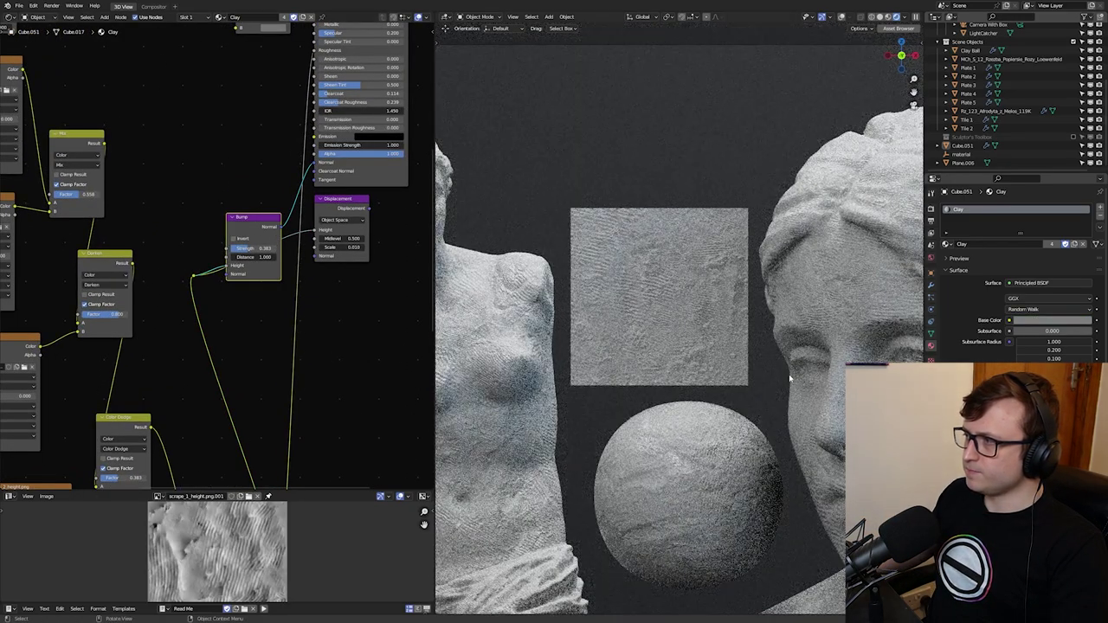
scroll(657, 312, "up", 3)
scroll(658, 312, "down", 1)
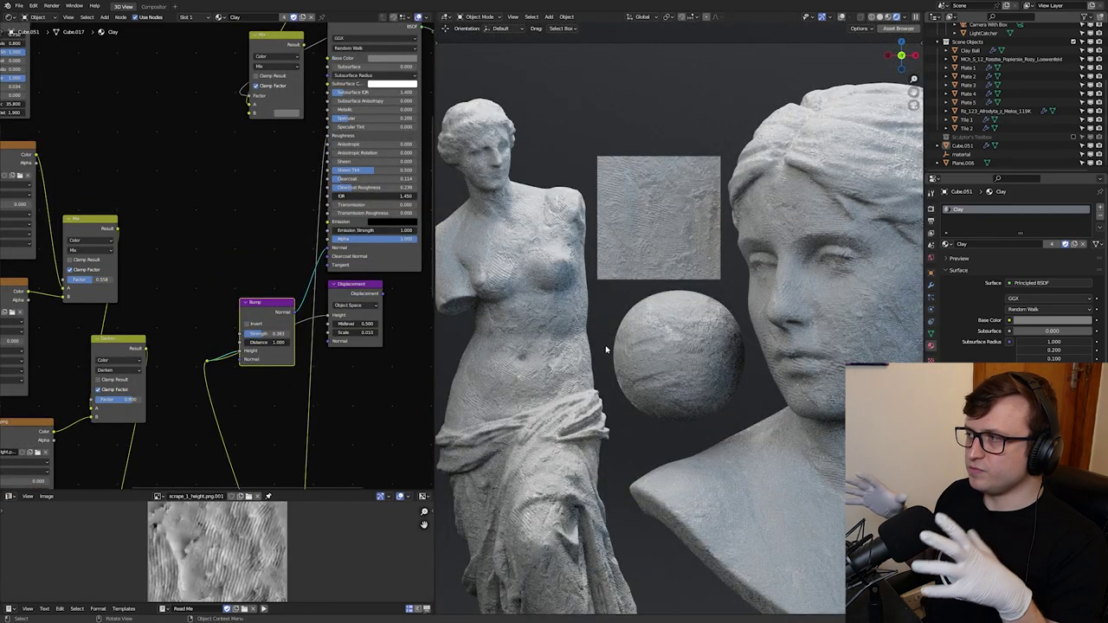
middle_click_drag(191, 276, 250, 282)
scroll(237, 378, "down", 3)
scroll(240, 384, "up", 3)
middle_click_drag(239, 384, 257, 284)
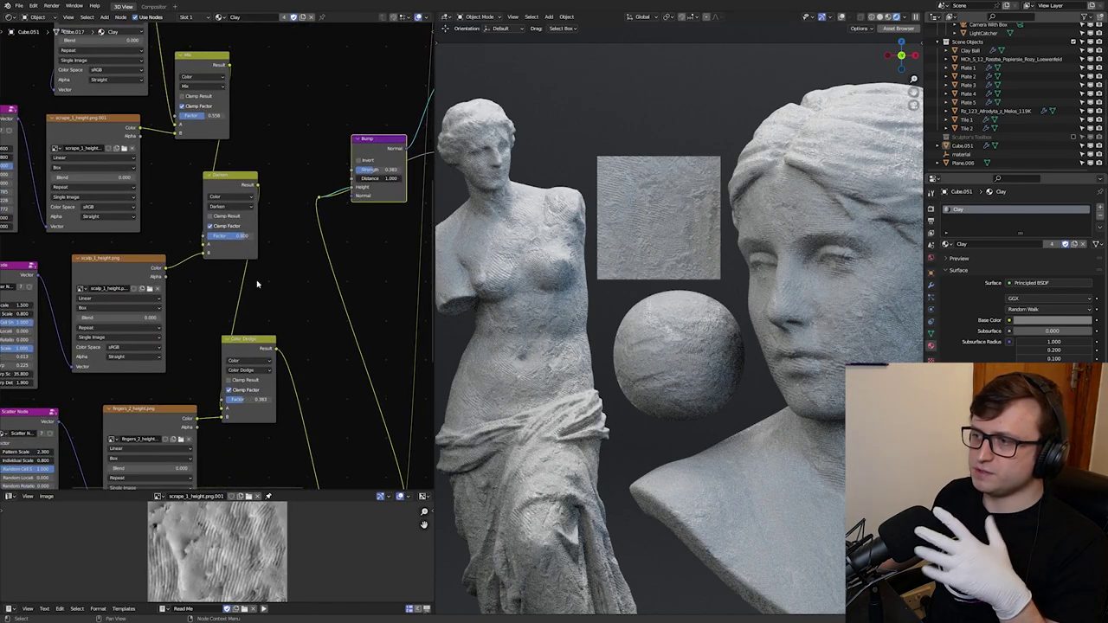
left_click_drag(229, 237, 253, 240)
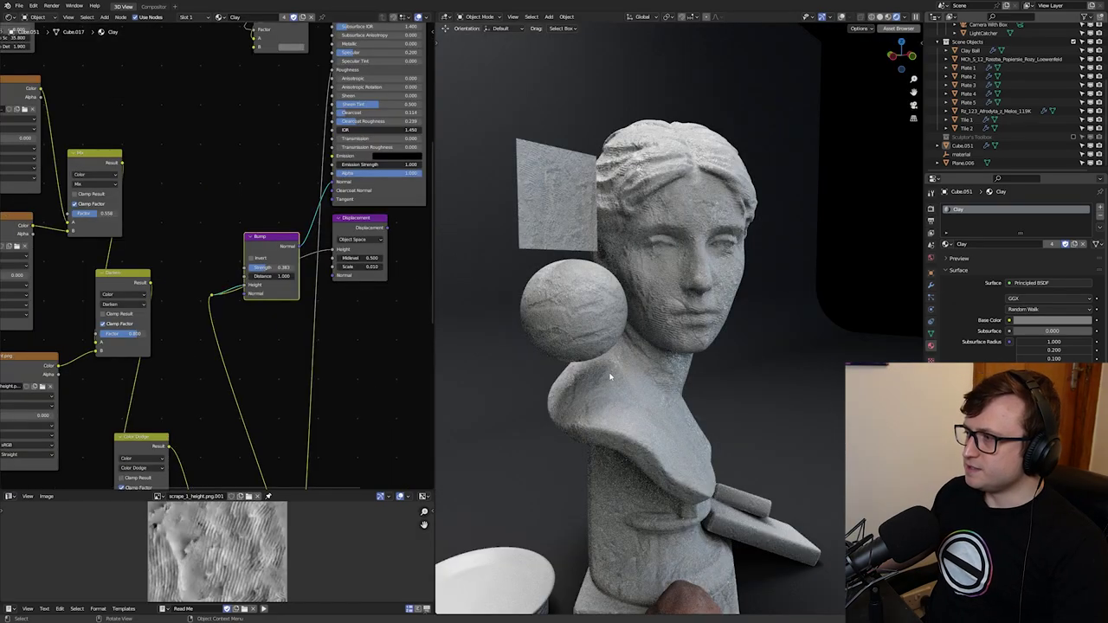
View the bust's bump detail from the side, up close and from the front alongside the other objects
middle_click_drag(623, 375, 688, 392)
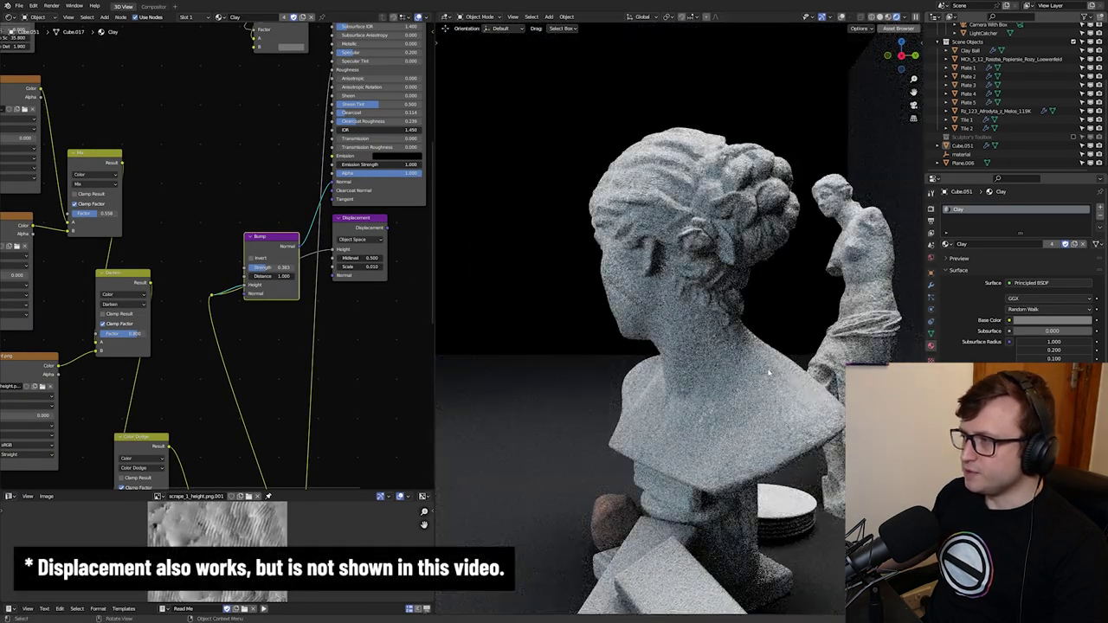
scroll(751, 408, "up", 4)
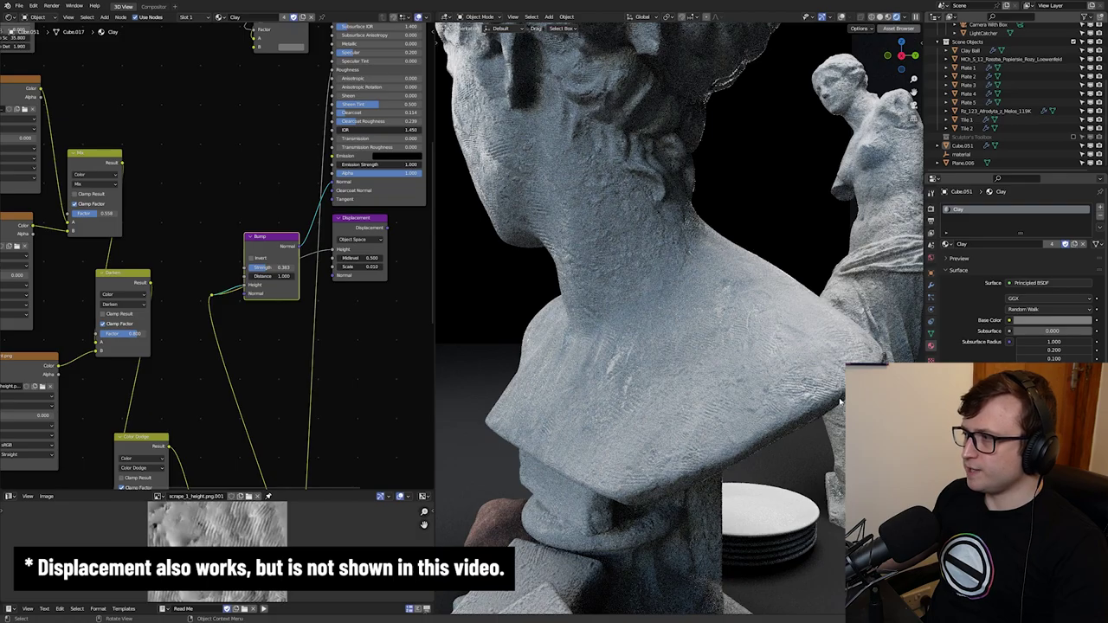
middle_click_drag(884, 357, 668, 424)
scroll(214, 267, "down", 3)
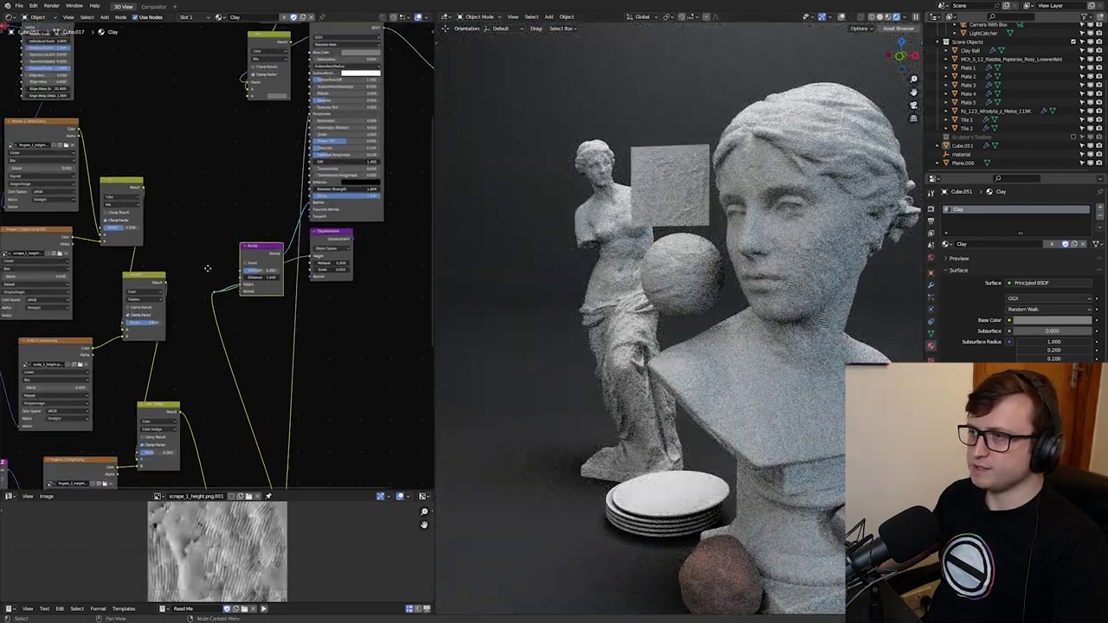
Select the Voronoi Texture, Noise Texture, ColorRamp and Invert nodes below the fingers_2_height.png layer
middle_click_drag(187, 202, 240, 370)
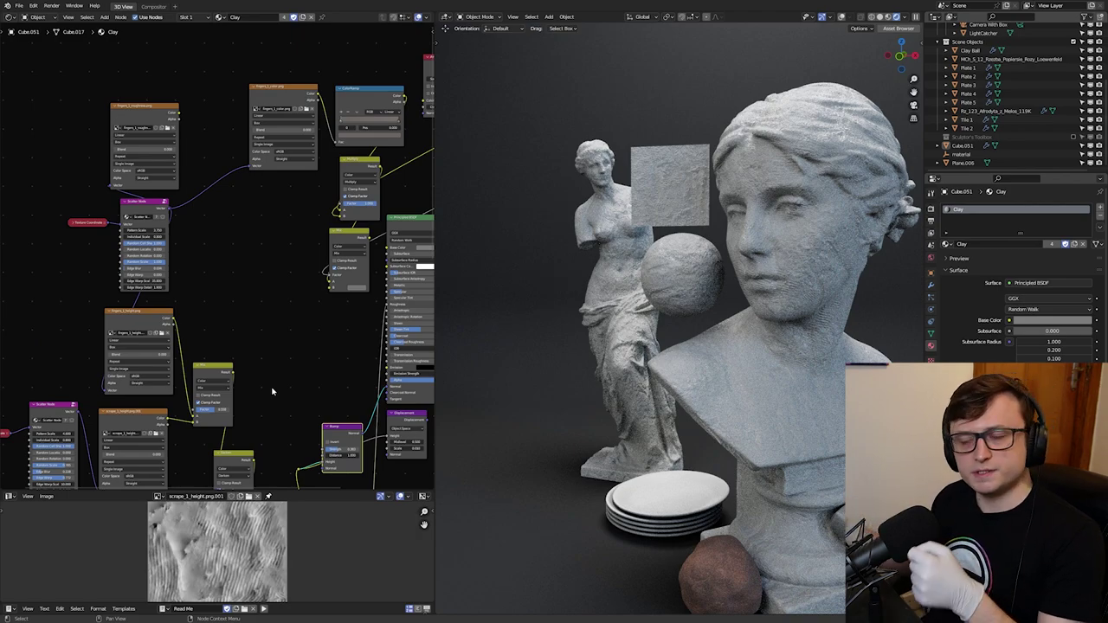
scroll(264, 377, "up", 1)
middle_click_drag(263, 377, 283, 252)
left_click_drag(349, 405, 65, 203)
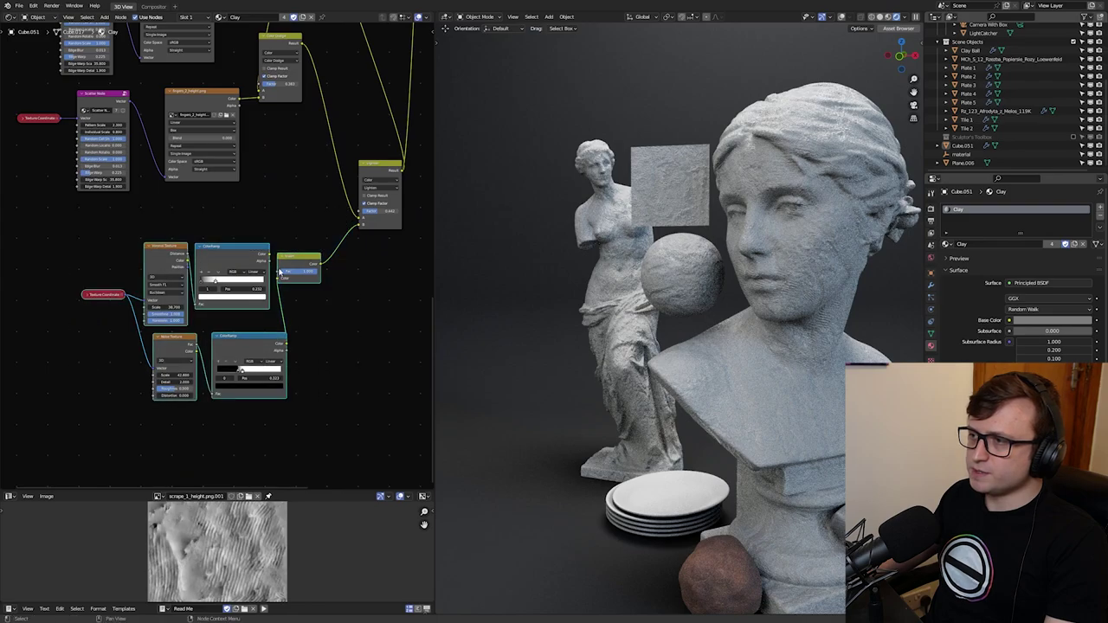
left_click_drag(288, 263, 281, 236)
Follow the Invert node's Color into the Lighten node and draw a short annotation stroke on the bust's forehead
scroll(260, 247, "up", 1)
middle_click_drag(337, 254, 200, 321)
middle_click_drag(294, 256, 239, 371)
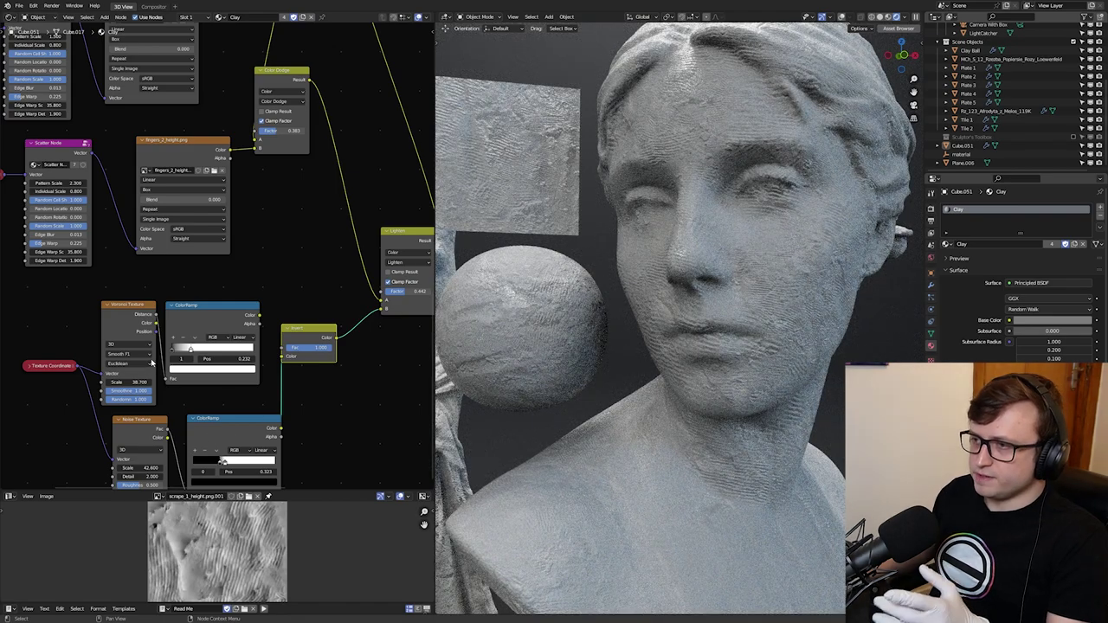
middle_click_drag(289, 298, 178, 358)
left_click_drag(687, 162, 690, 128)
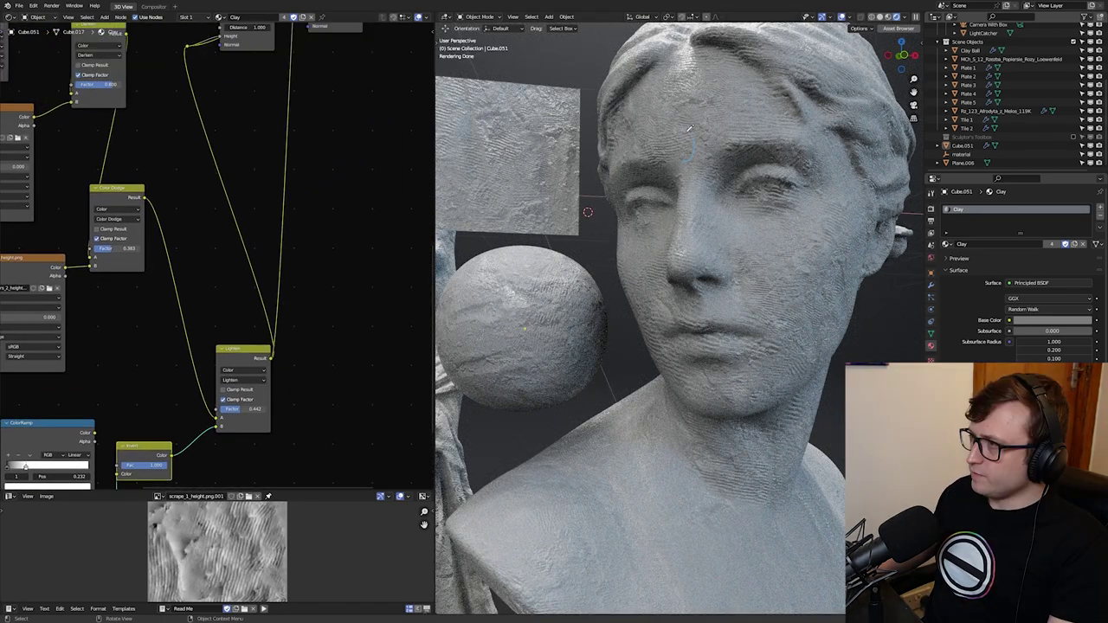
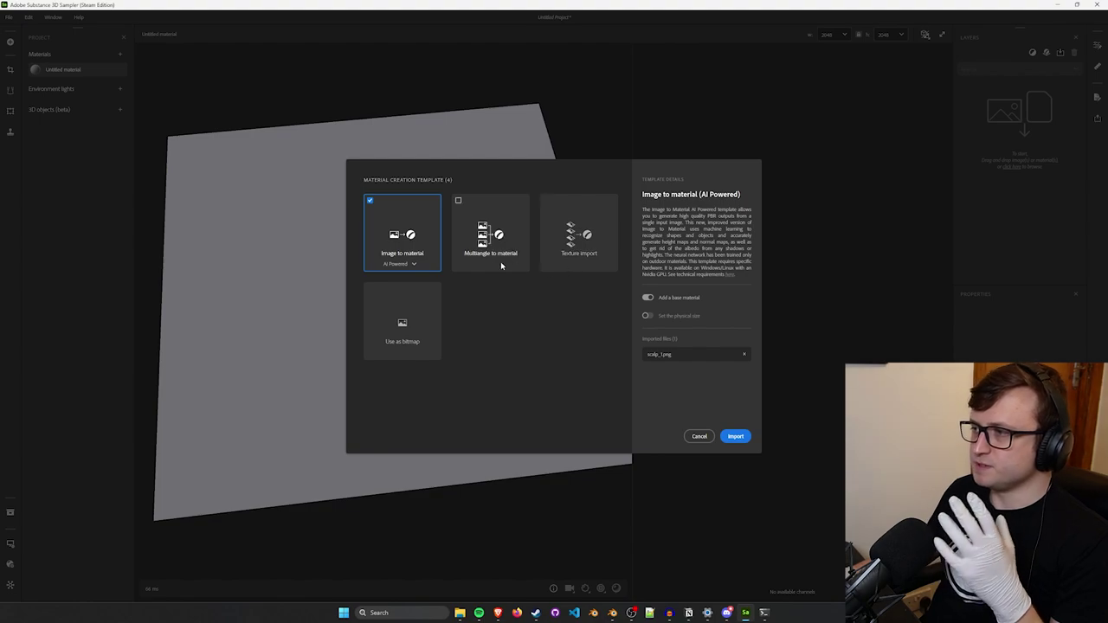
In Adobe Substance 3D Sampler, import scalp_1.png with the AI Powered version of the Image to material template
left_click(412, 264)
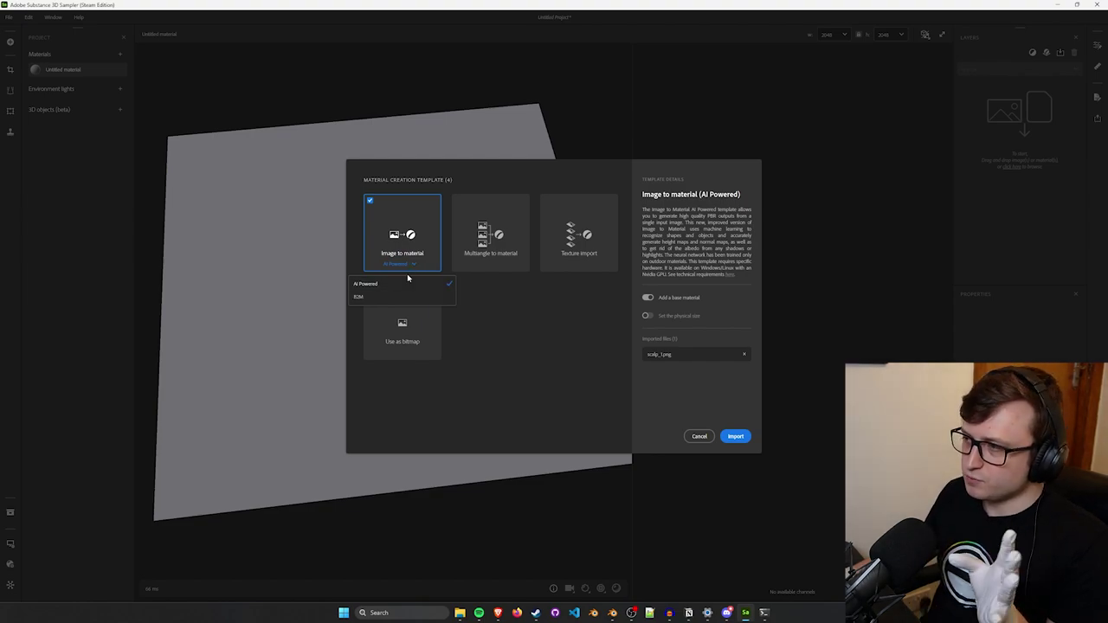
left_click(409, 282)
left_click(735, 436)
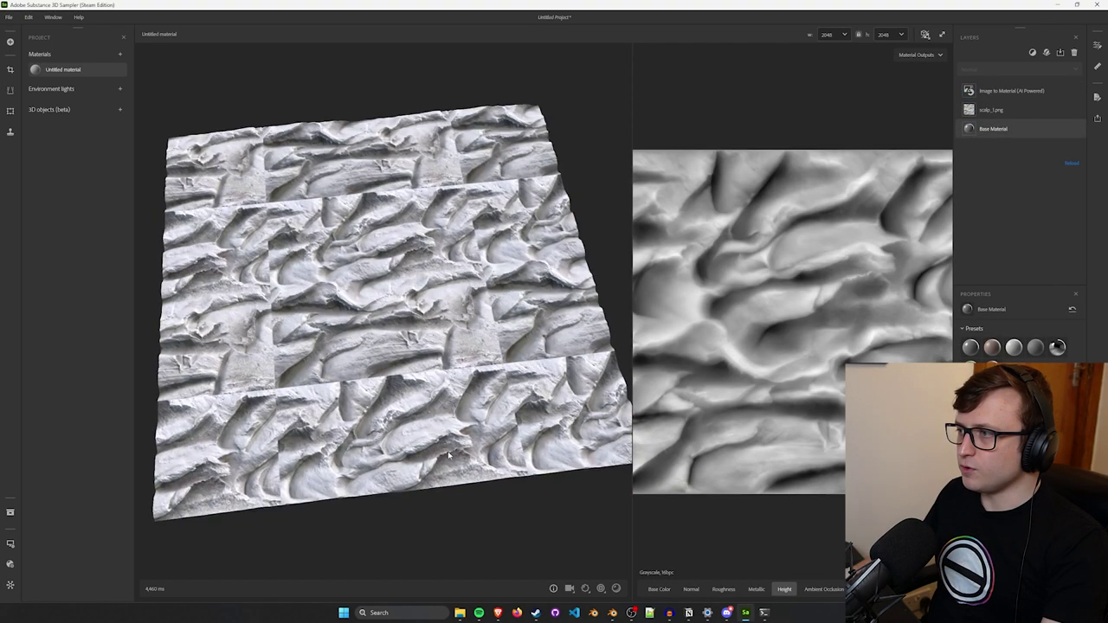
Search the starter filters for "make it" and add Make It Tile above the Image to Material layer
left_click_drag(453, 440, 424, 417)
scroll(453, 418, "up", 2)
scroll(424, 417, "down", 2)
scroll(424, 418, "up", 2)
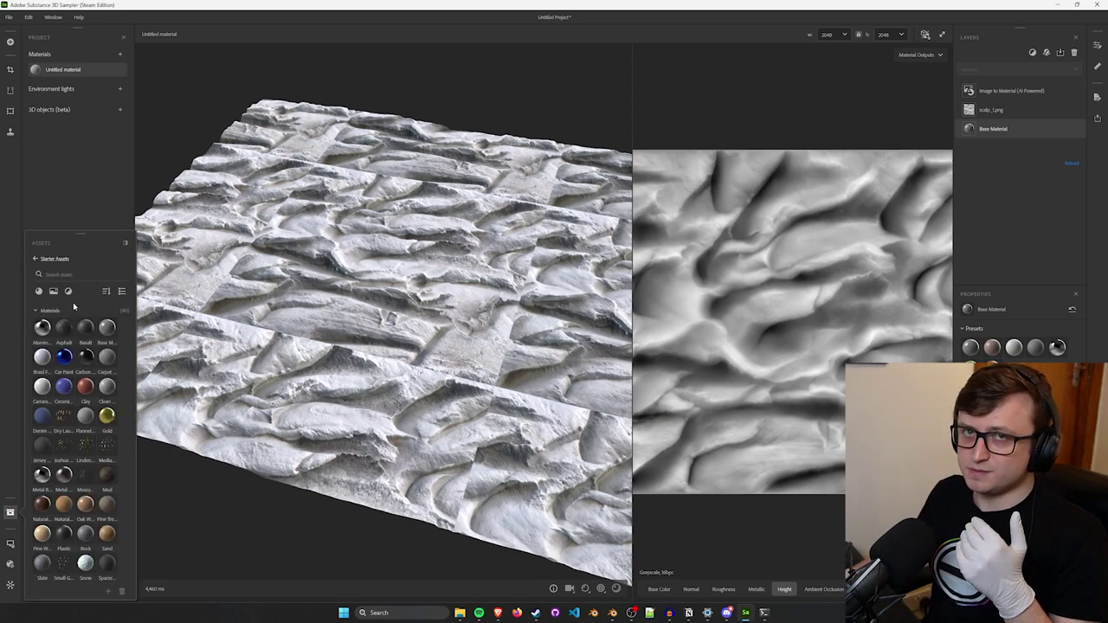
left_click(69, 291)
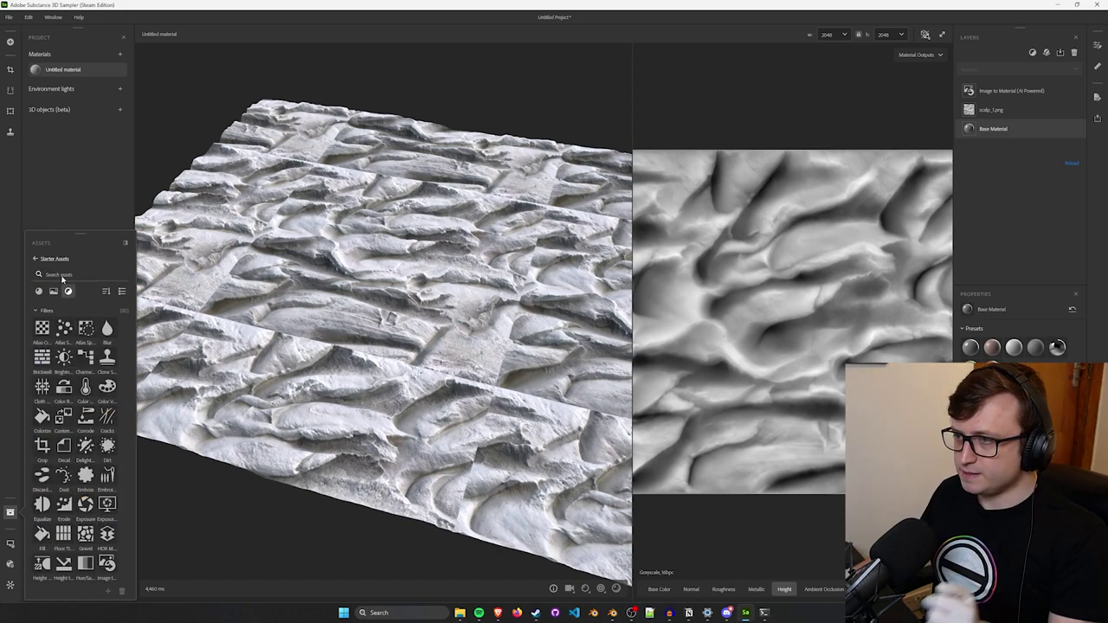
left_click(63, 274)
type("make it")
left_click_drag(43, 327, 1021, 91)
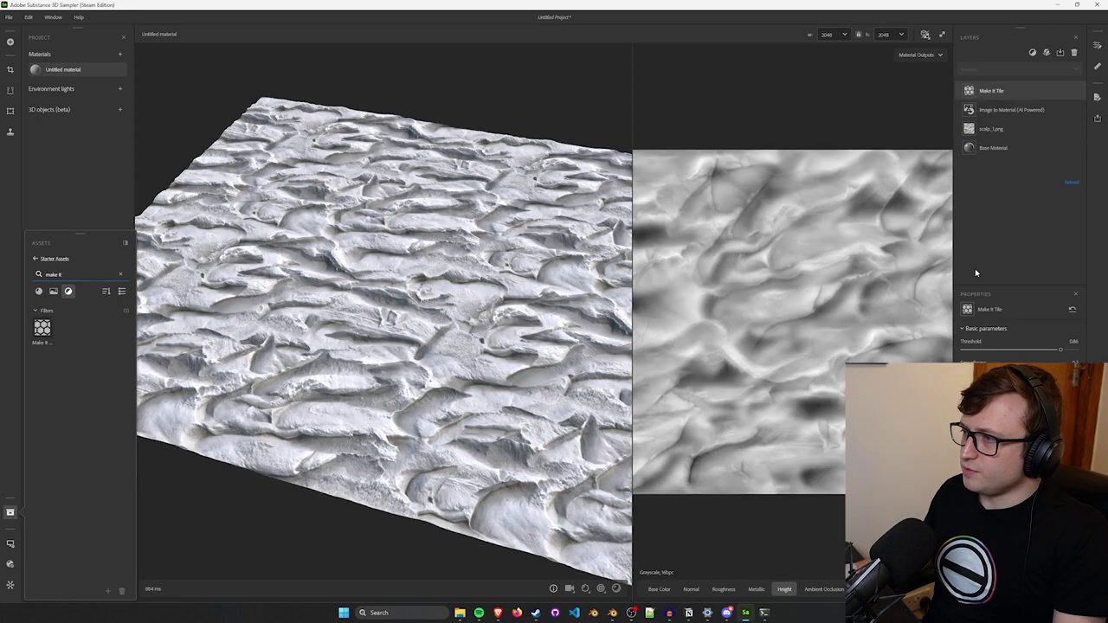
Inspect the tiled material up close and view its Metallic, Roughness, Normal and Base Color outputs
left_click_drag(367, 372, 426, 378)
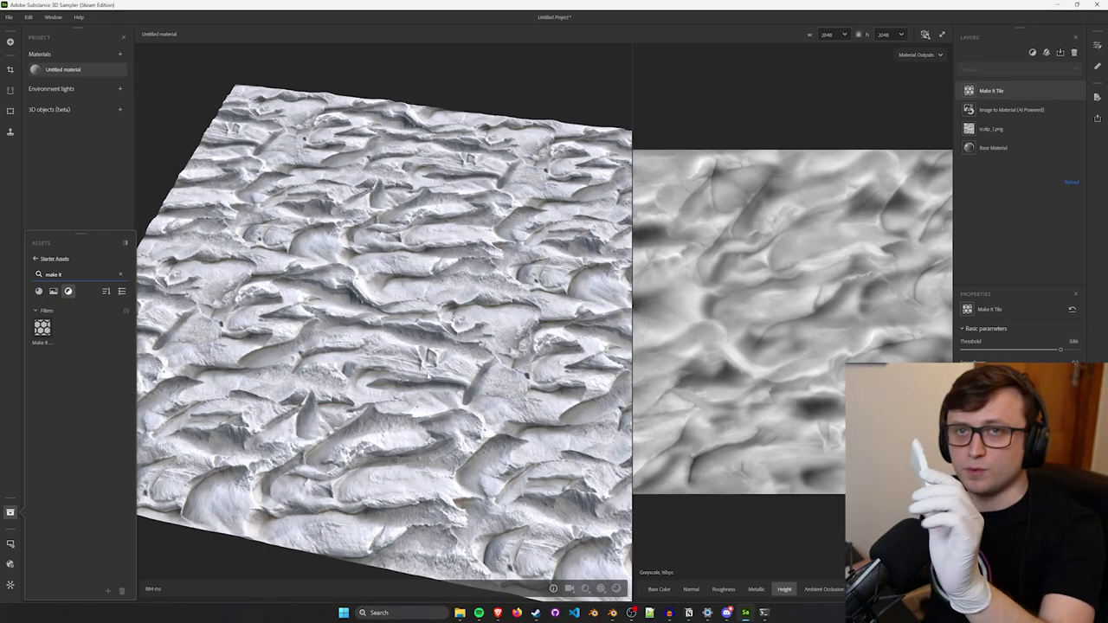
scroll(427, 375, "up", 5)
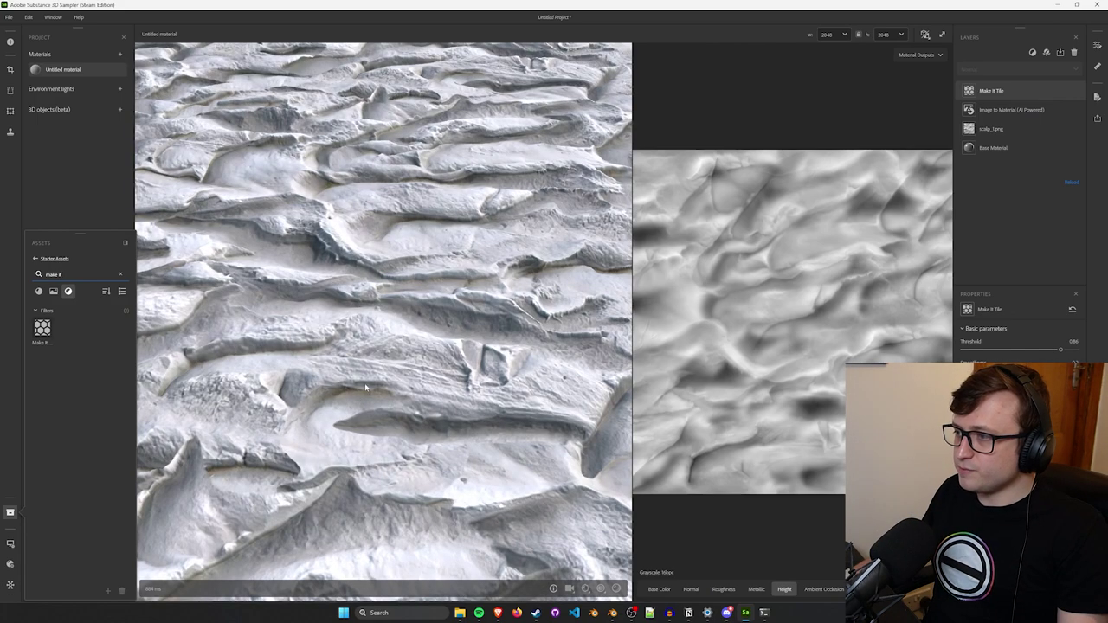
scroll(428, 396, "down", 5)
left_click(756, 589)
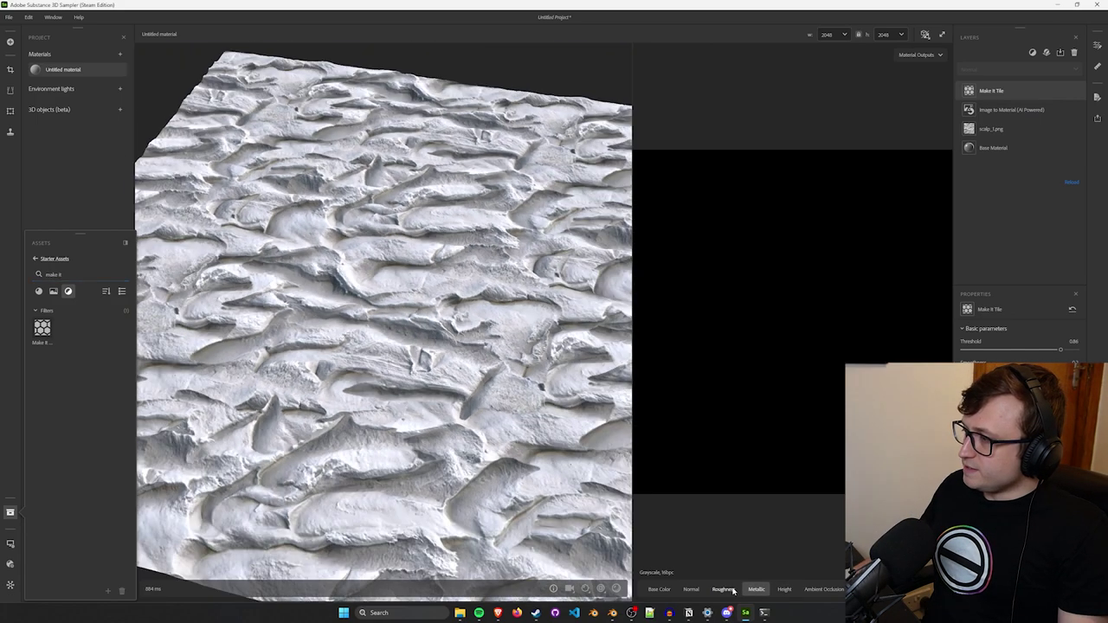
left_click(725, 589)
left_click(690, 589)
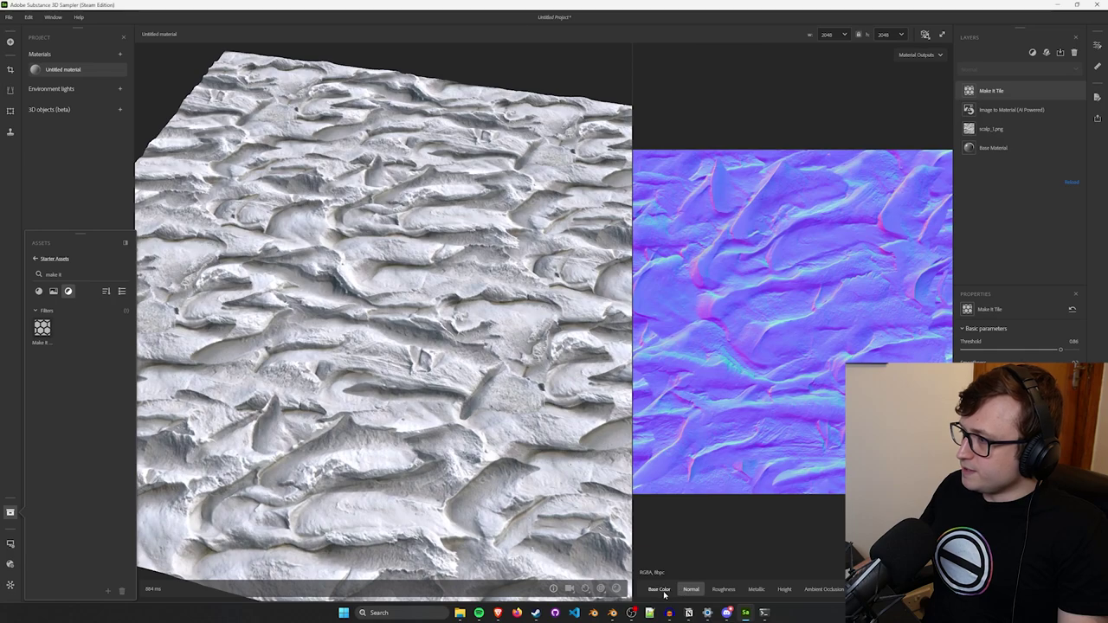
left_click(663, 592)
left_click(691, 590)
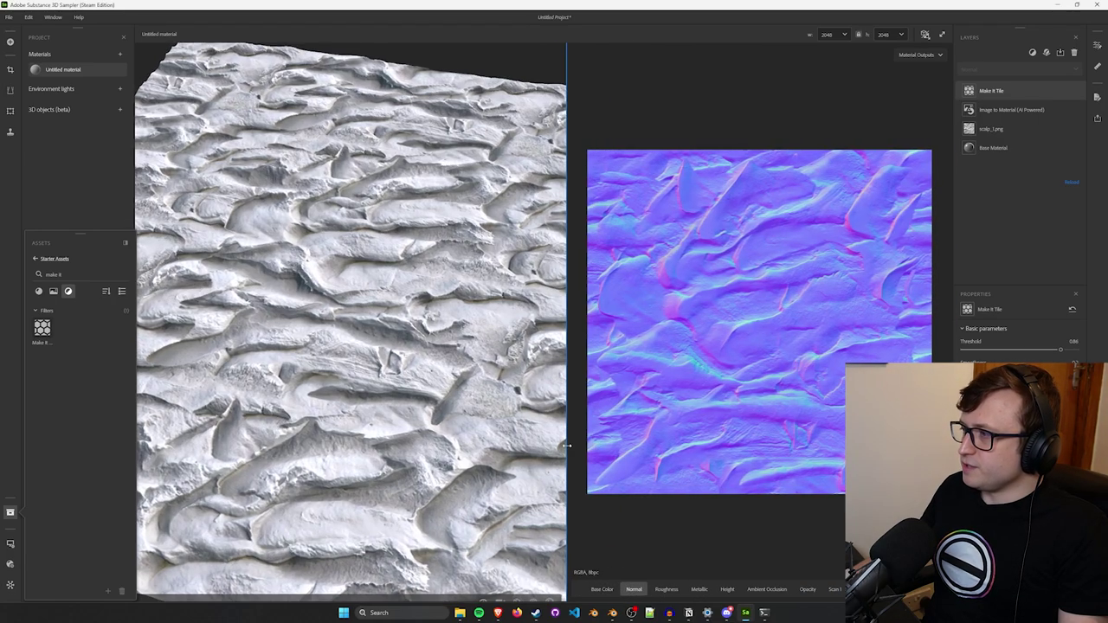
Open the normal map's save options, and view the Opacity and Height outputs
right_click(692, 328)
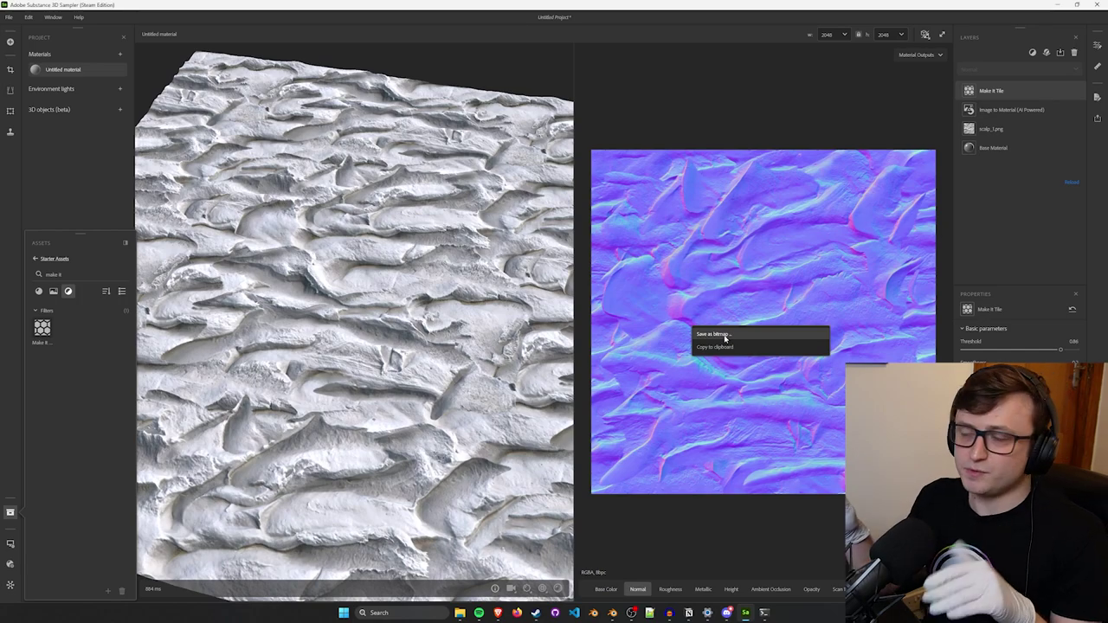
left_click(838, 589)
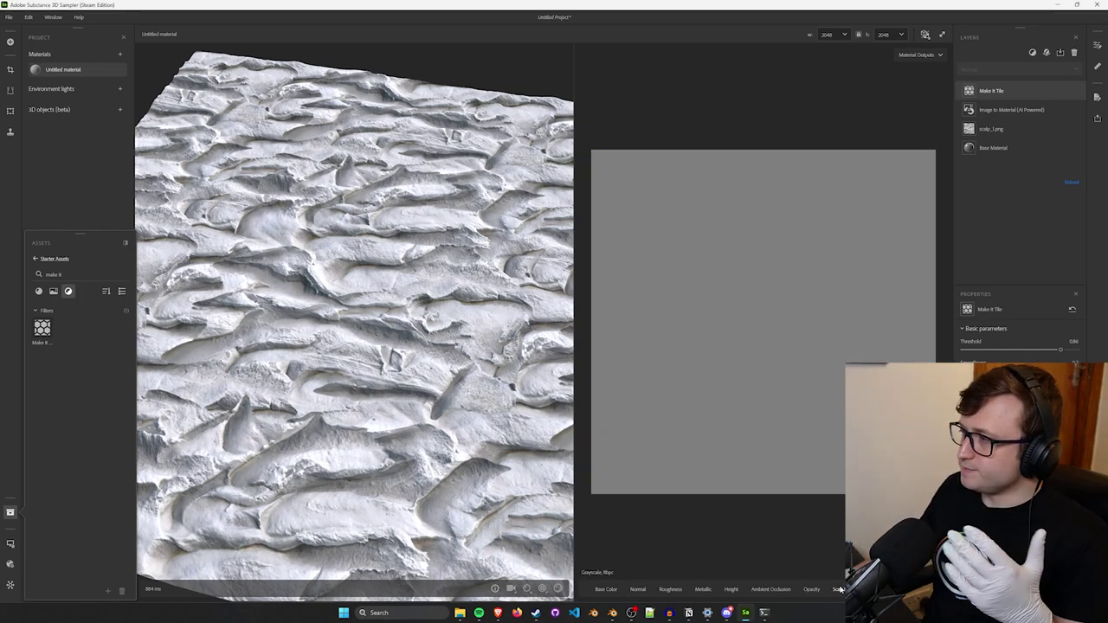
left_click(812, 589)
left_click(729, 588)
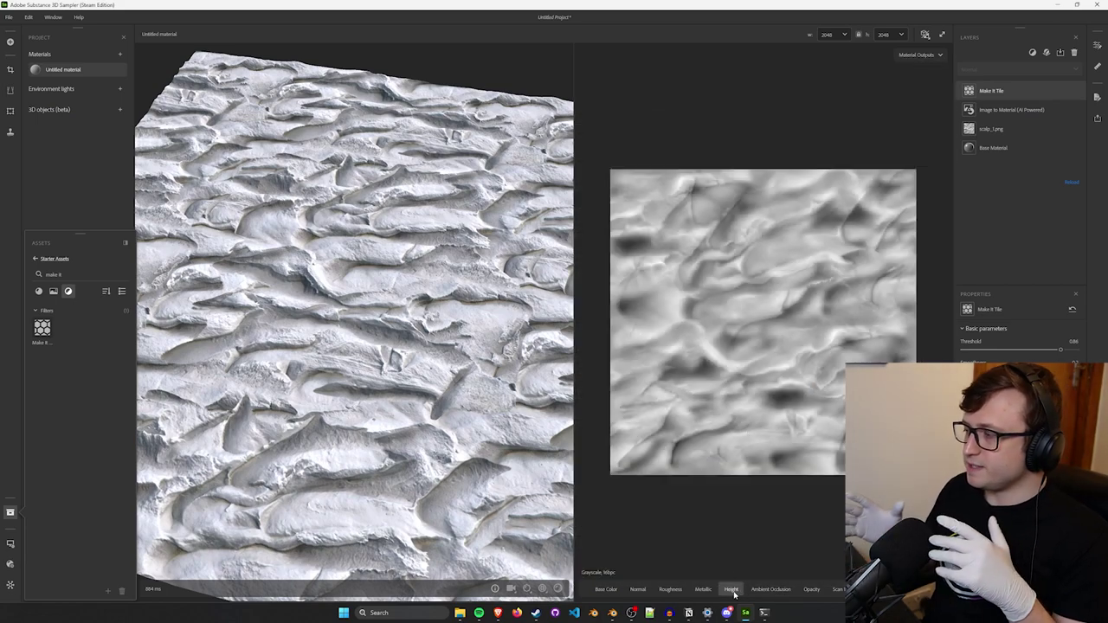
Switch to Blender and examine how the clay material's blended height maps feed the Bump and Displacement nodes
left_click(610, 613)
middle_click_drag(115, 403, 240, 324)
scroll(240, 323, "down", 5)
middle_click_drag(277, 173, 262, 332)
scroll(290, 233, "up", 2)
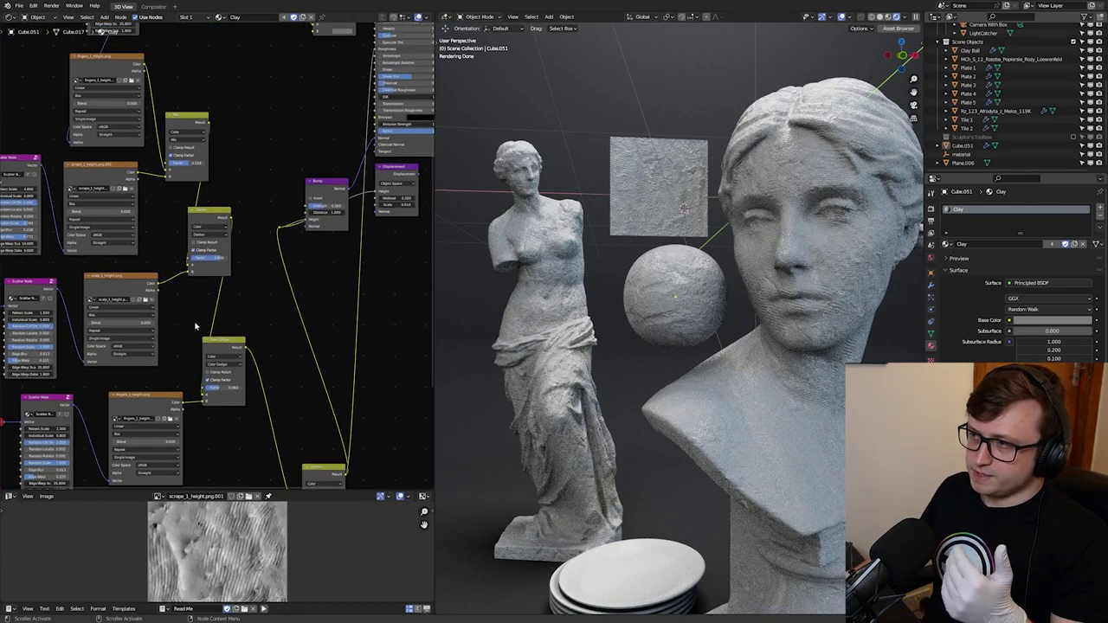
middle_click_drag(324, 174, 253, 334)
scroll(252, 334, "up", 2)
scroll(266, 322, "up", 2)
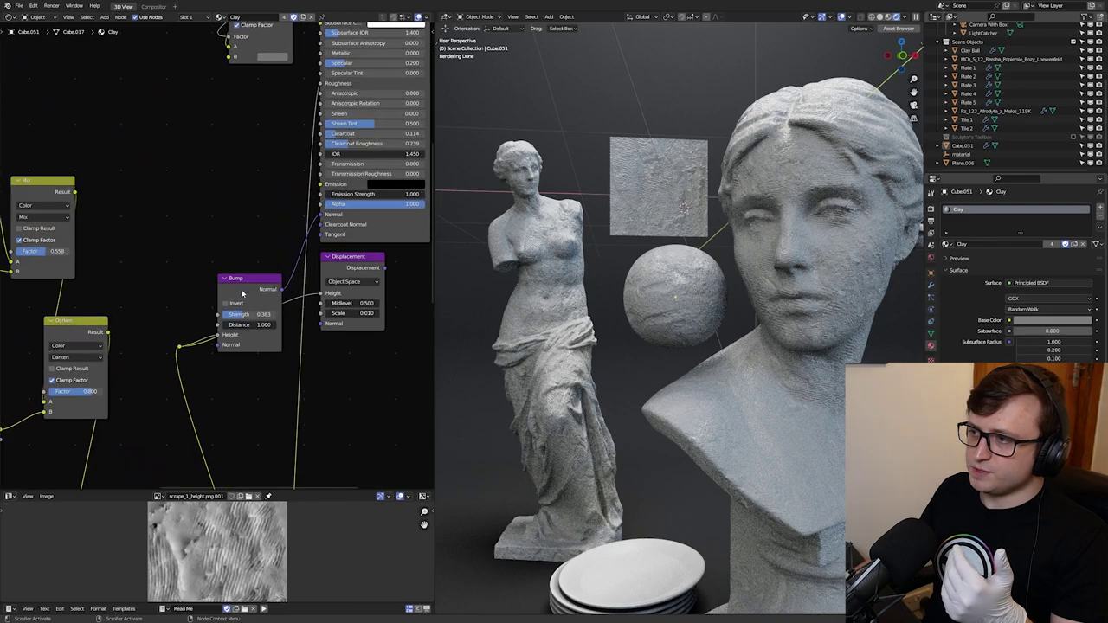
middle_click_drag(192, 349, 228, 322)
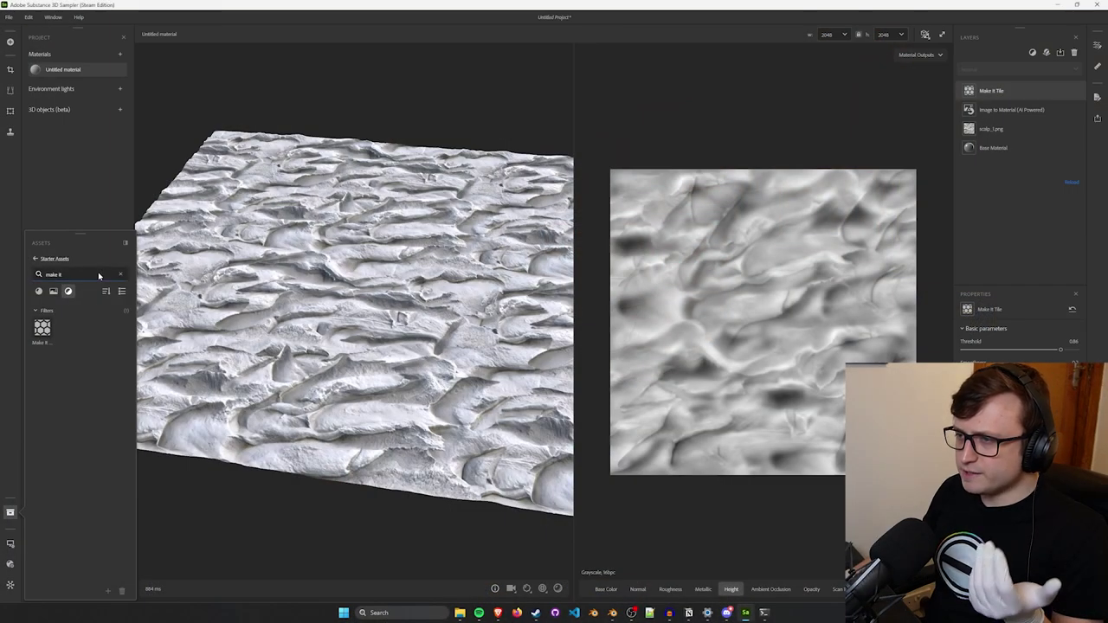
Back in Substance 3D Sampler, clear the asset search and add the Dust filter above the Make It Tile layer
scroll(76, 408, "down", 2)
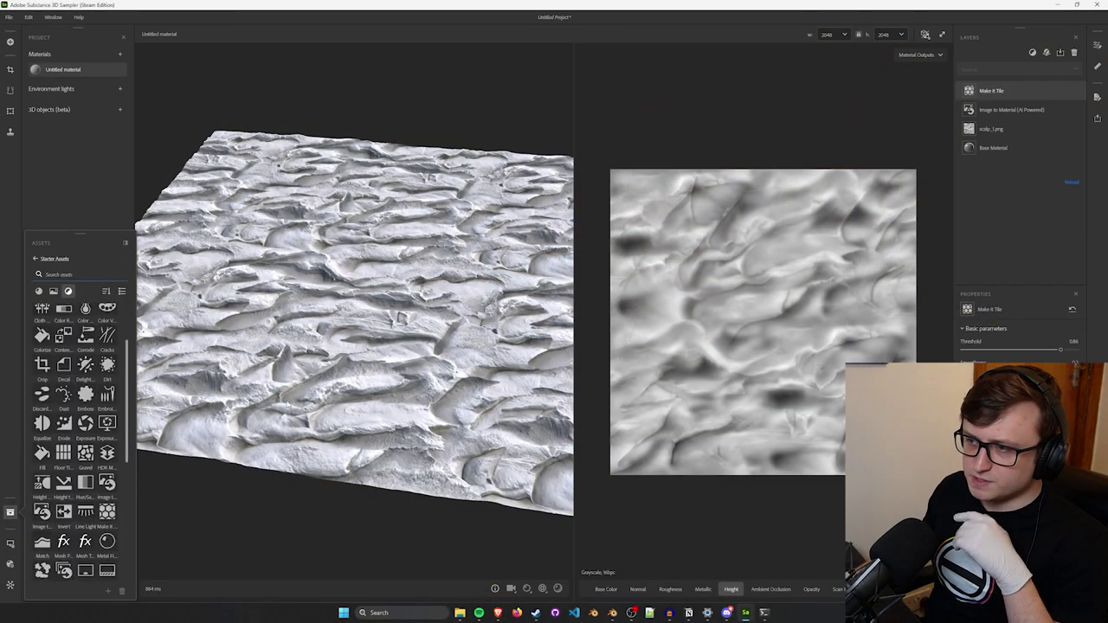
scroll(354, 322, "up", 3)
scroll(213, 428, "down", 2)
scroll(218, 436, "up", 2)
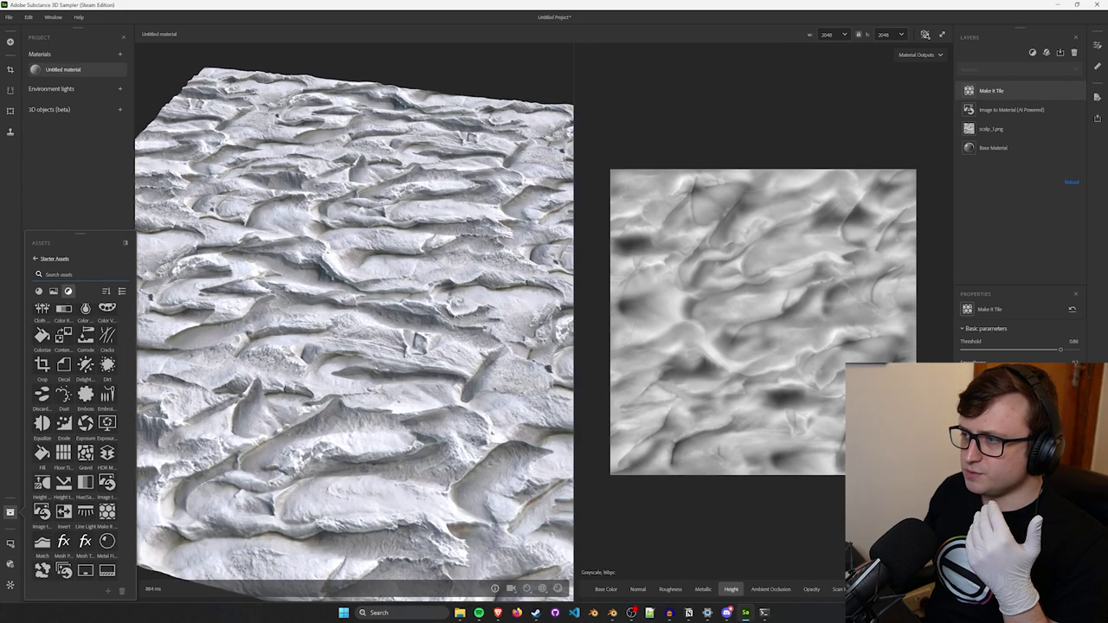
middle_click_drag(221, 440, 244, 436)
left_click_drag(244, 436, 273, 433)
scroll(68, 390, "down", 1)
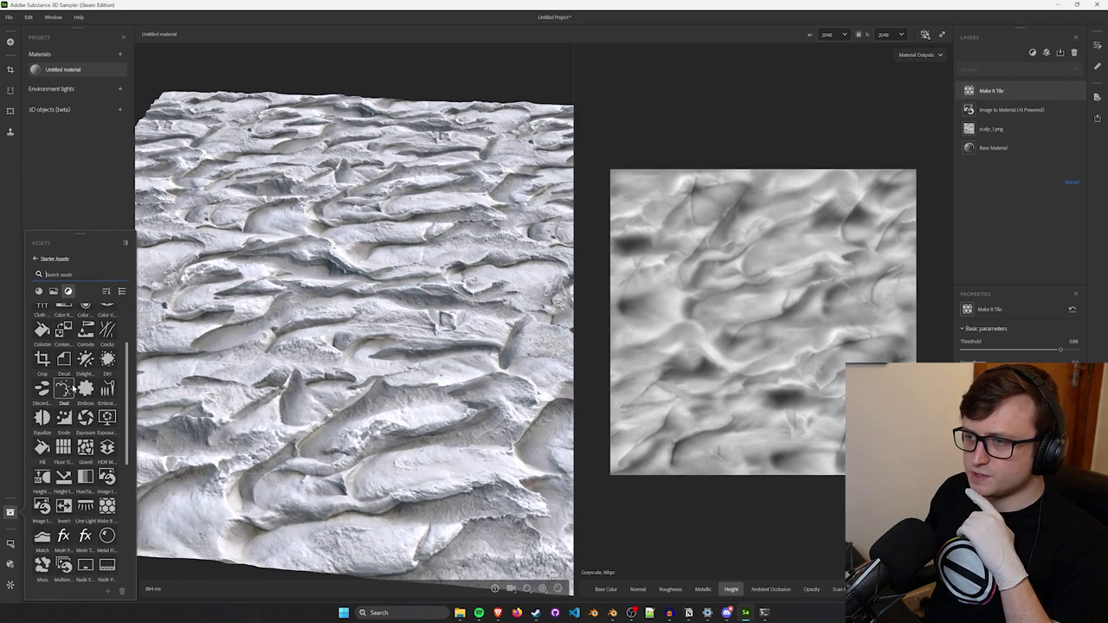
left_click_drag(65, 391, 999, 90)
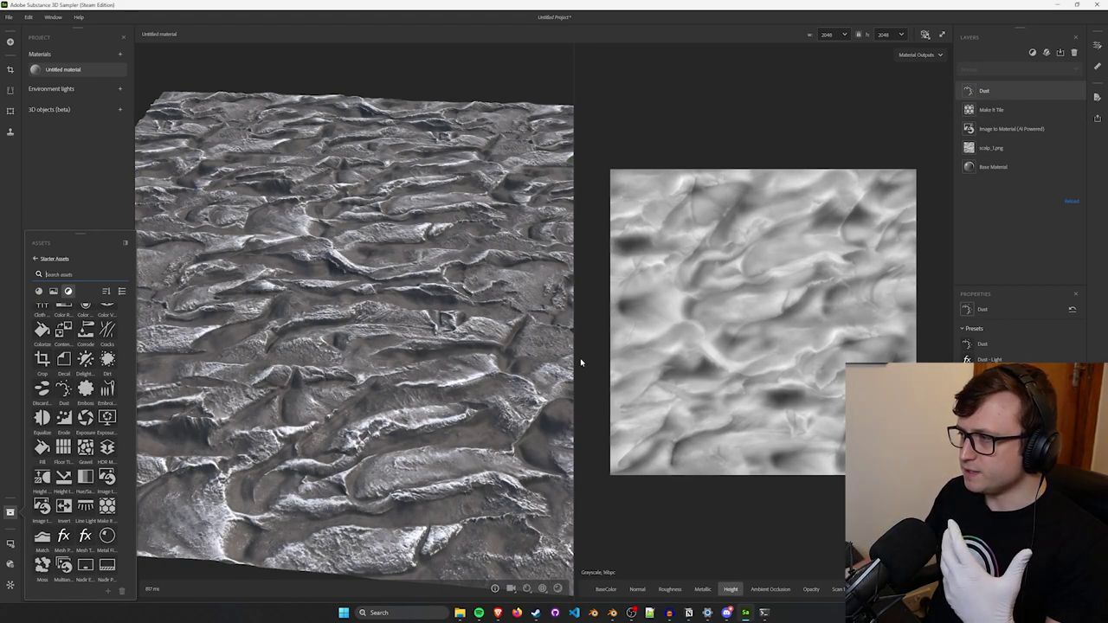
Widen the 3D view, rotate the environment lighting and examine the dust effect across the clay surface
left_click_drag(581, 362, 663, 363)
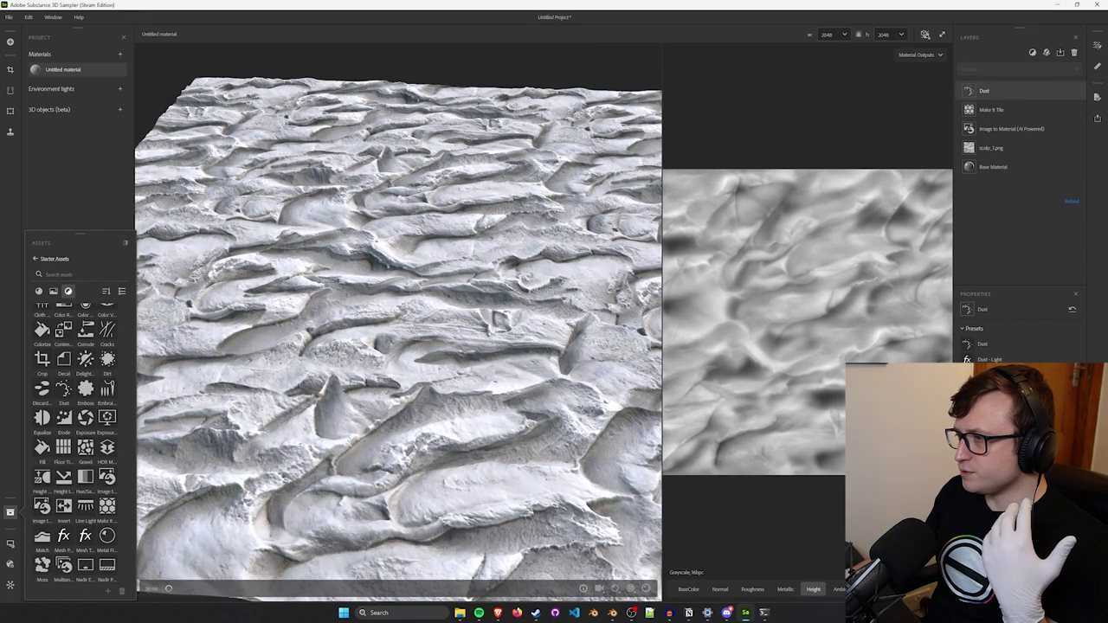
left_click_drag(514, 387, 610, 440)
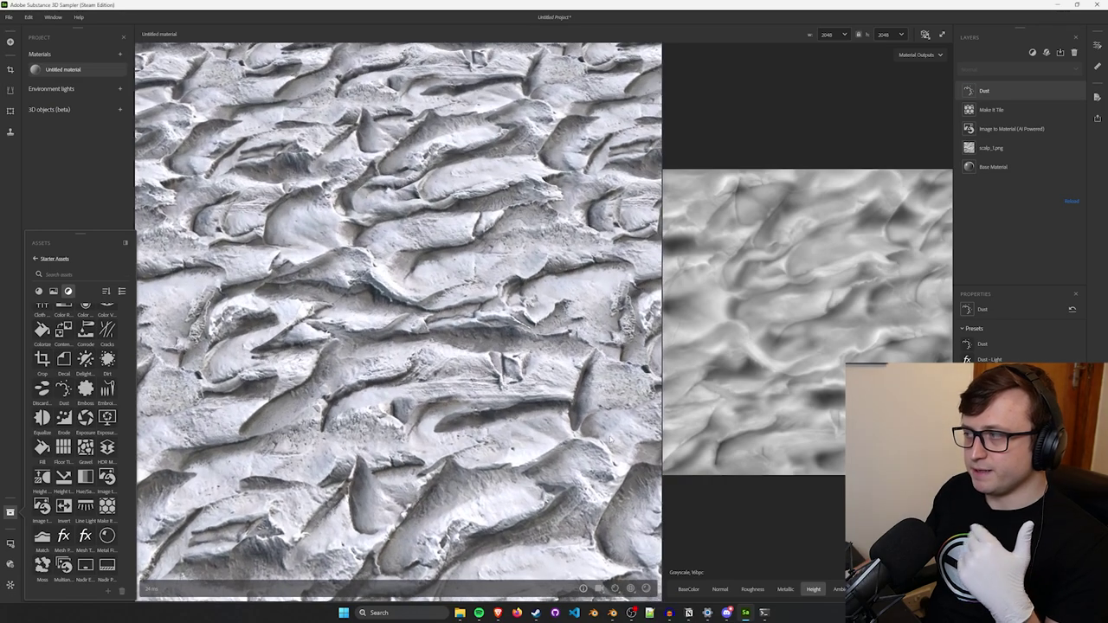
right_click_drag(398, 346, 537, 346, "shift")
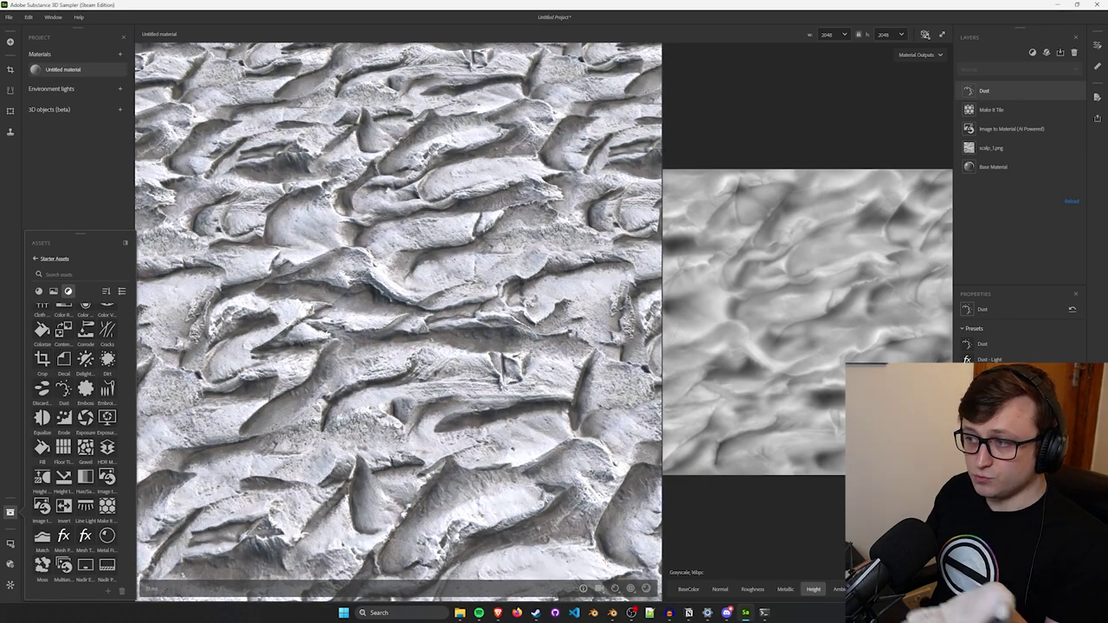
scroll(398, 321, "up", 4)
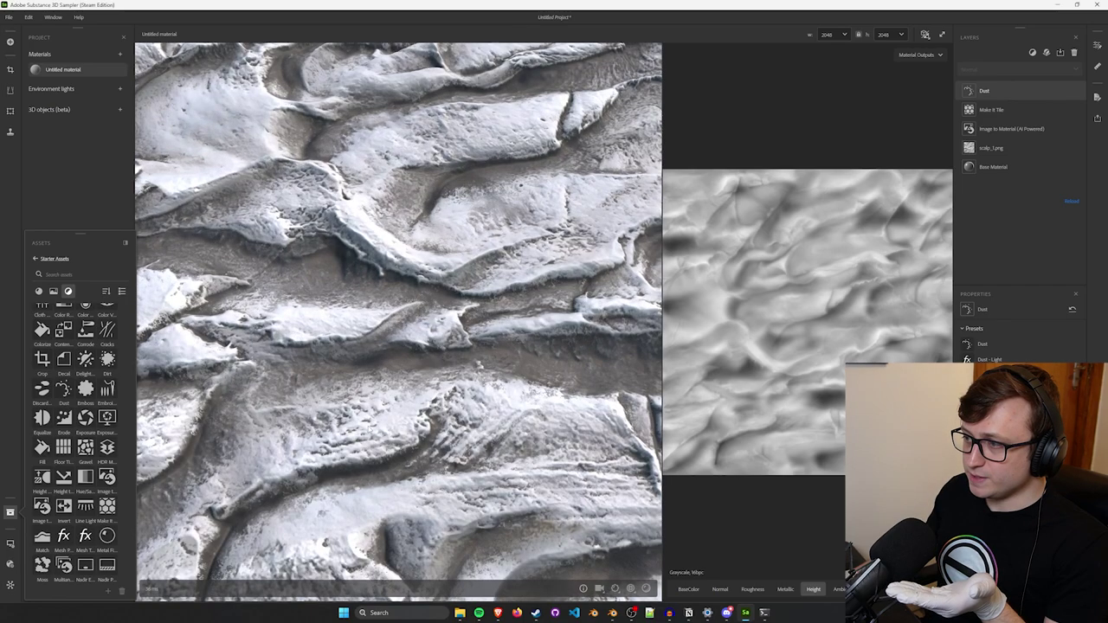
middle_click_drag(354, 452, 423, 424)
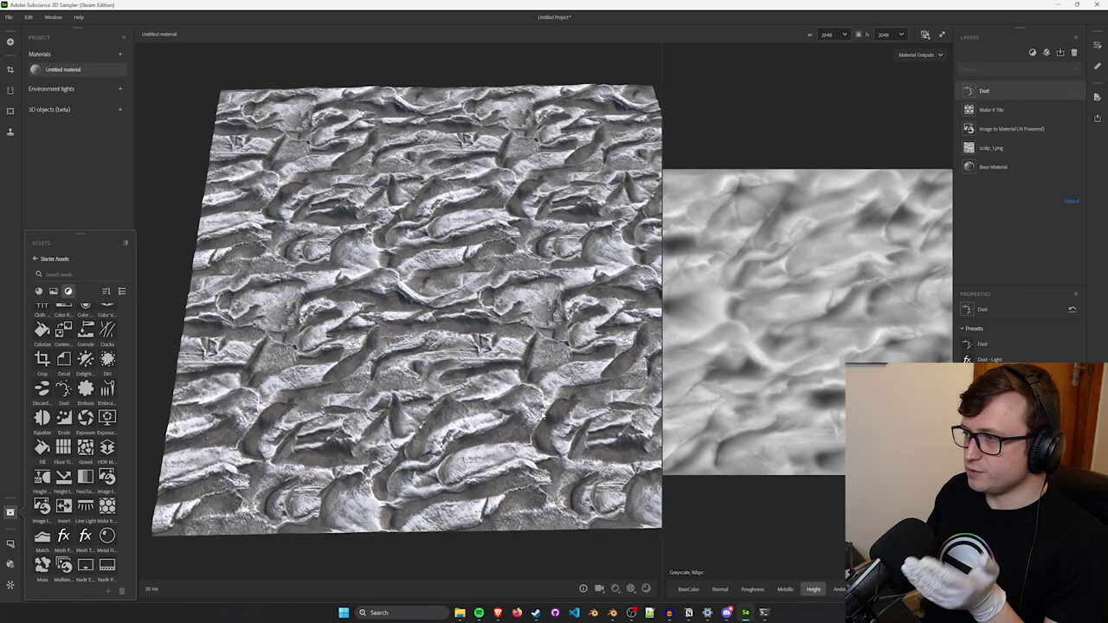
scroll(543, 416, "down", 2)
mouse_move(542, 417)
left_mouse_down()
mouse_move(593, 394)
mouse_move(537, 425)
left_mouse_up()
scroll(593, 394, "up", 4)
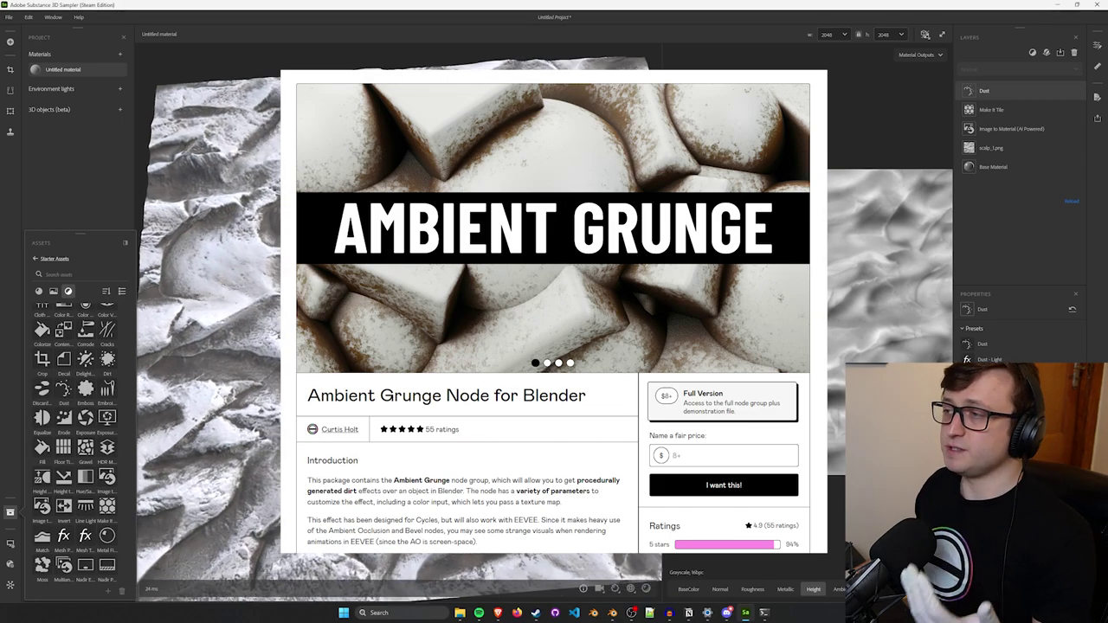
scroll(398, 320, "down", 1)
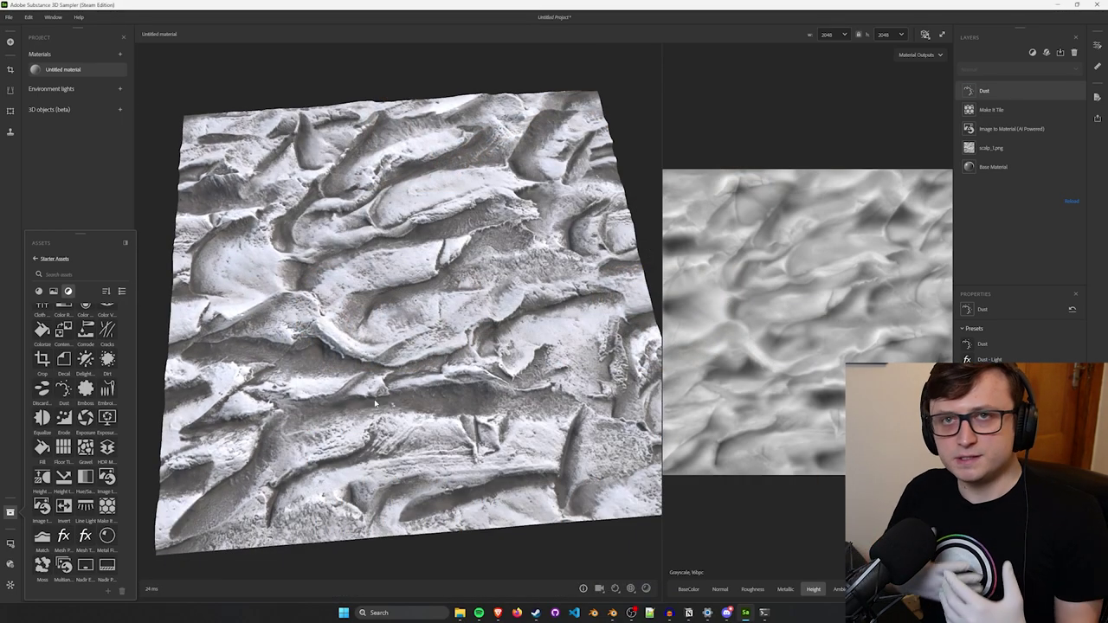